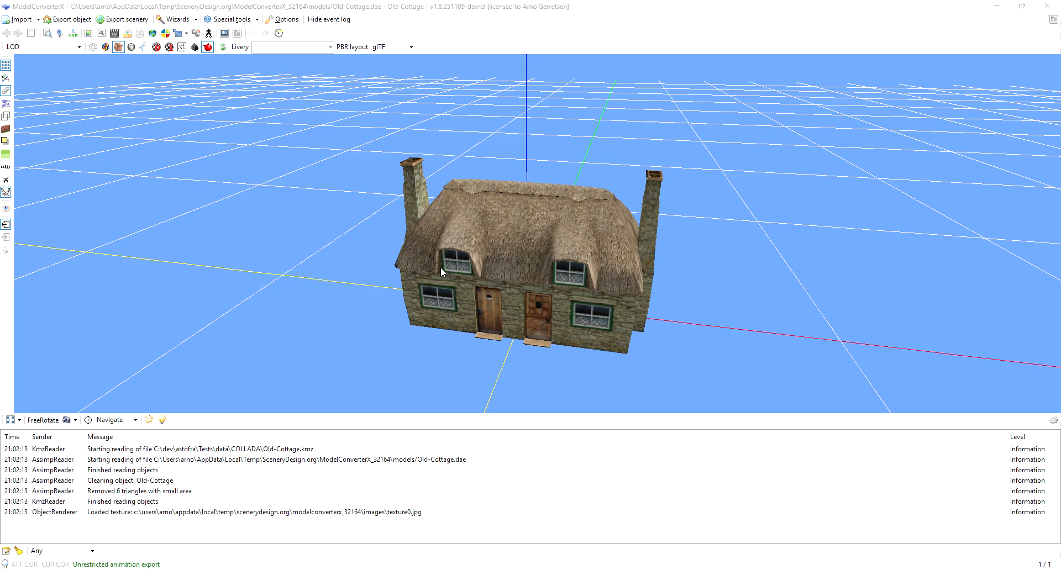
Open the Attached Object Editor for the cottage model.
drag(483, 267, 494, 272)
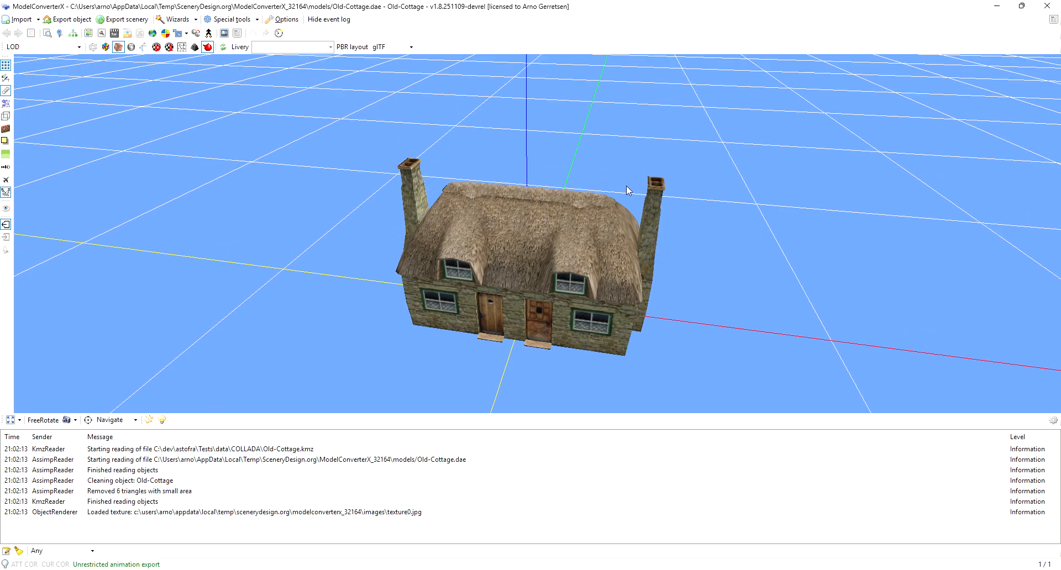
click(102, 33)
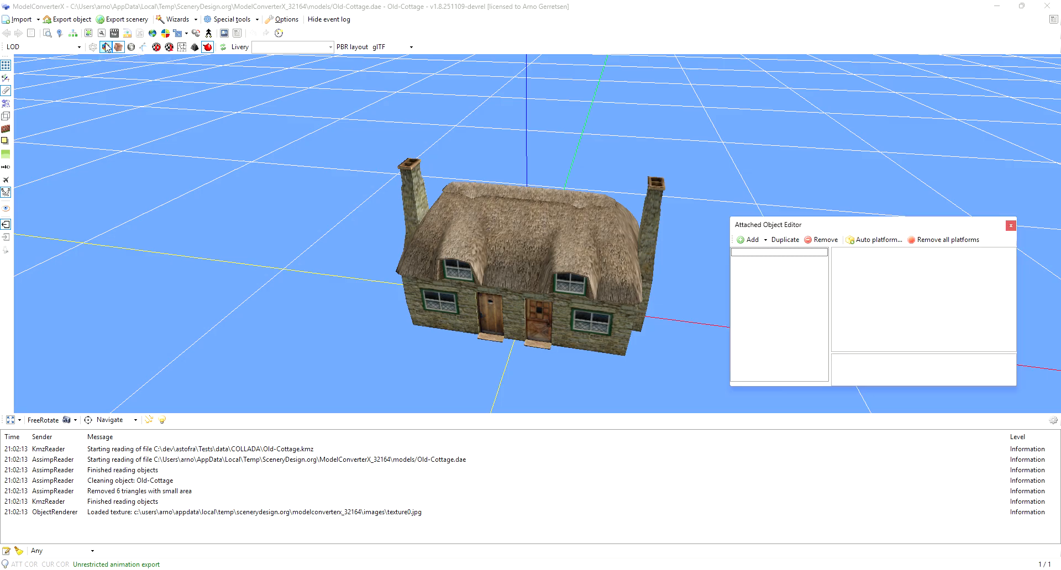
Add an Empty attached object, look at its name and position properties, and remove it again.
click(765, 244)
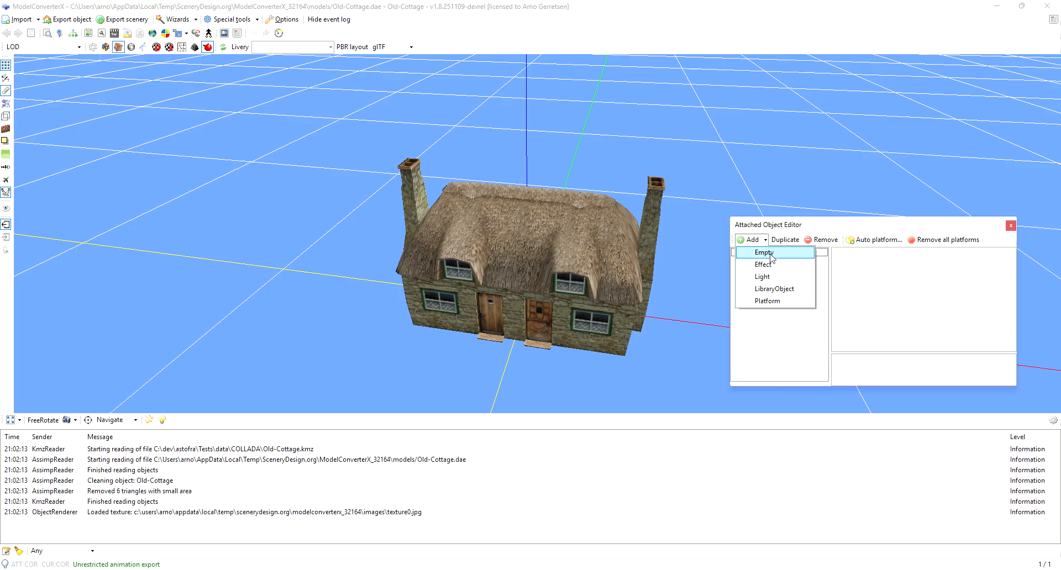
click(764, 253)
click(972, 264)
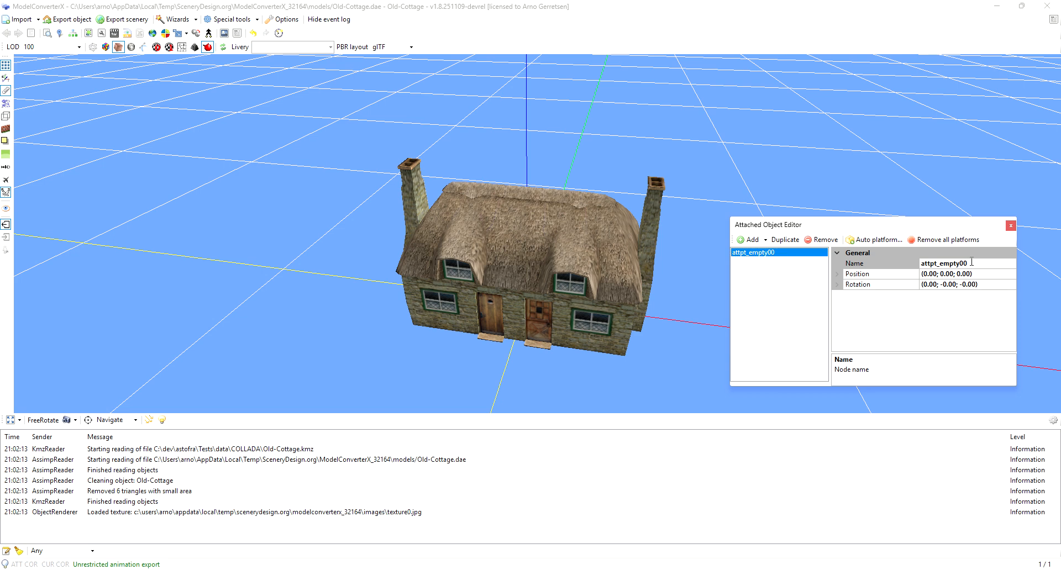
click(1015, 275)
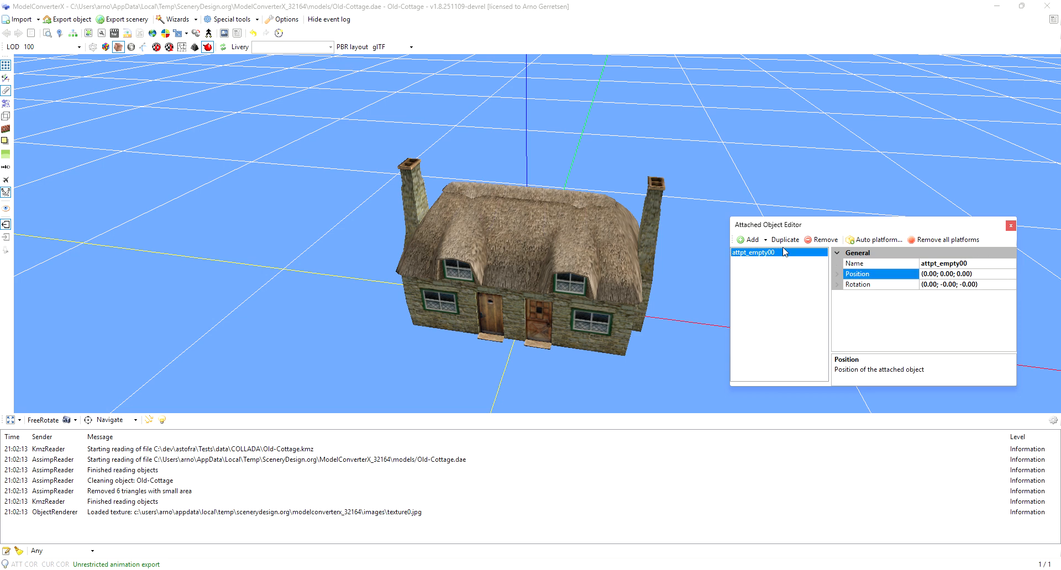
click(822, 239)
Add an Effect attached object and load fx_SmokeStack.fx from c:\Program Files (x86)\Steam\steamapps\common\fsx\effects as its effect.
click(767, 244)
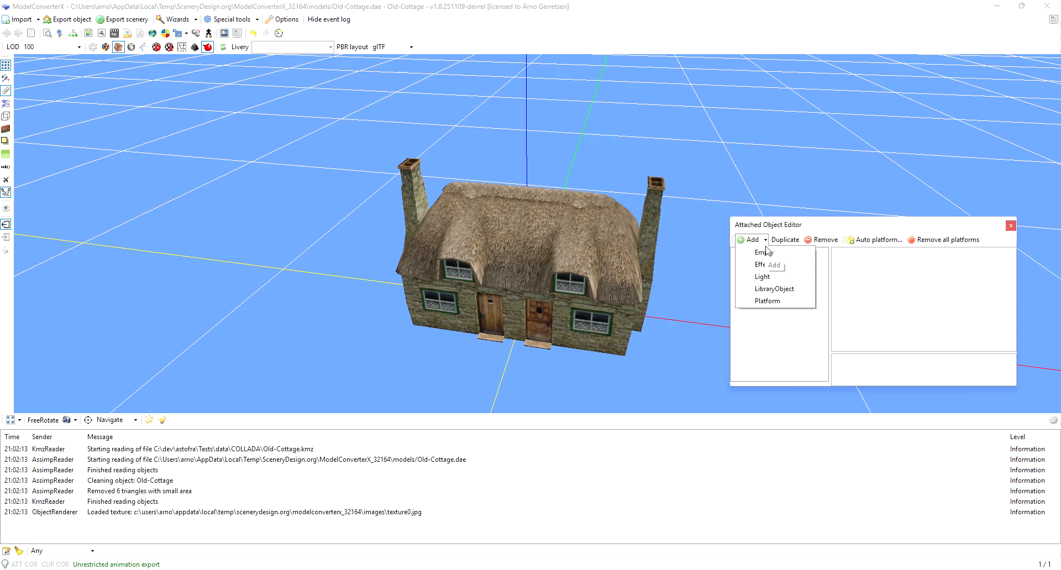
click(776, 265)
click(995, 264)
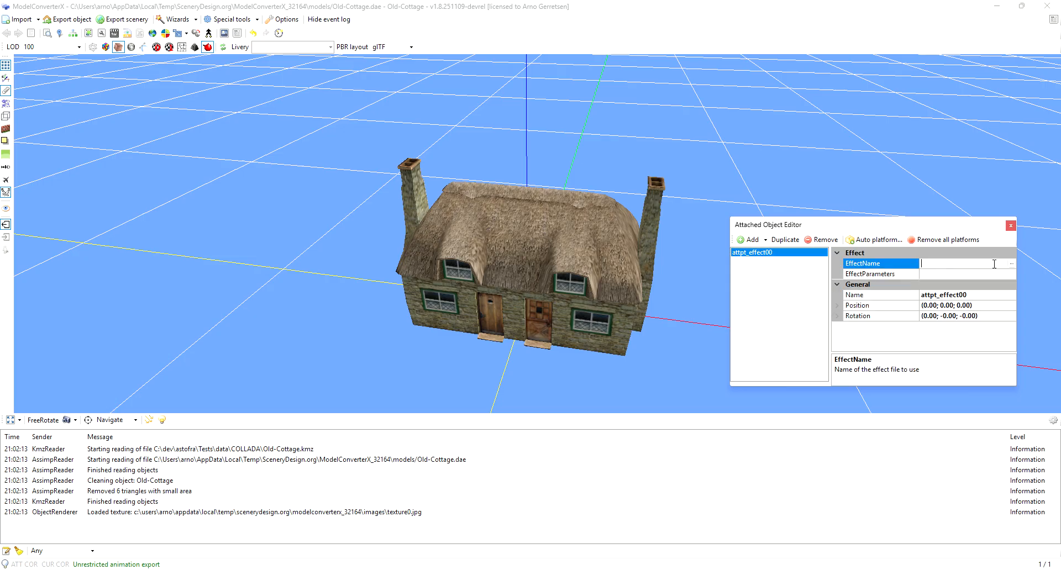
click(1012, 264)
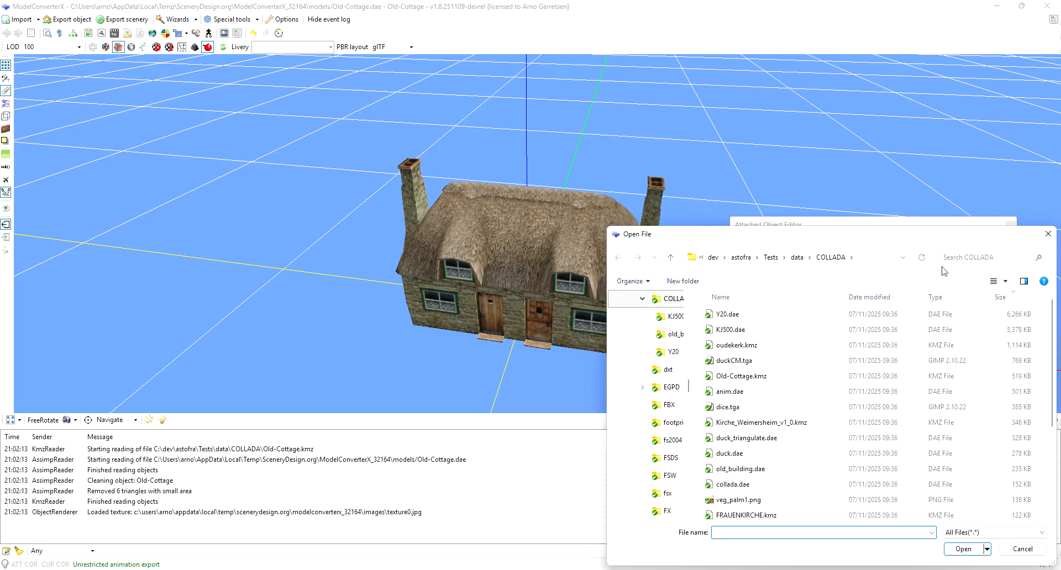
text(c:\pro)
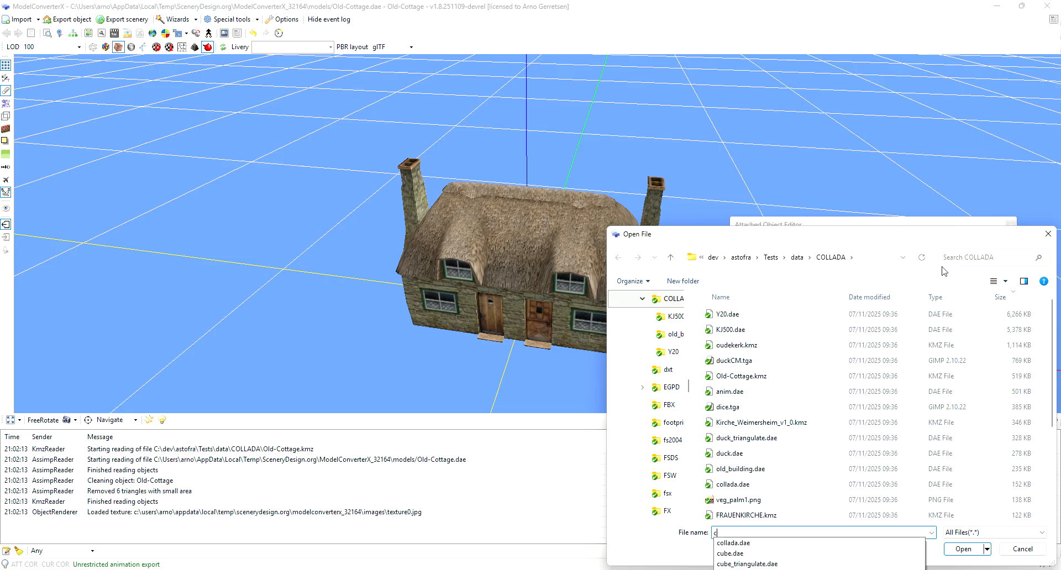
key(Down)
key(Down)
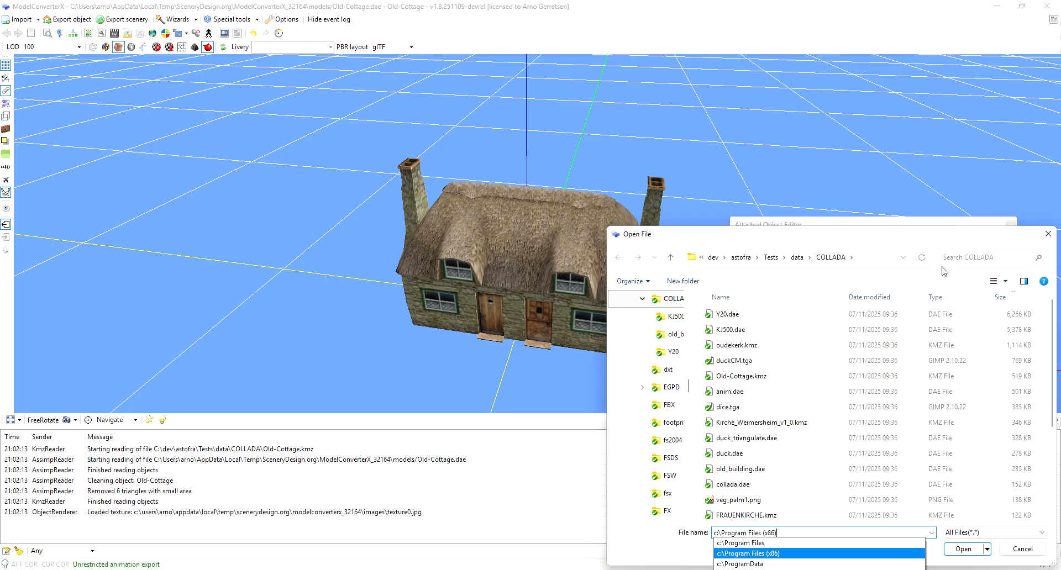
text(\st)
key(Down)
text(\)
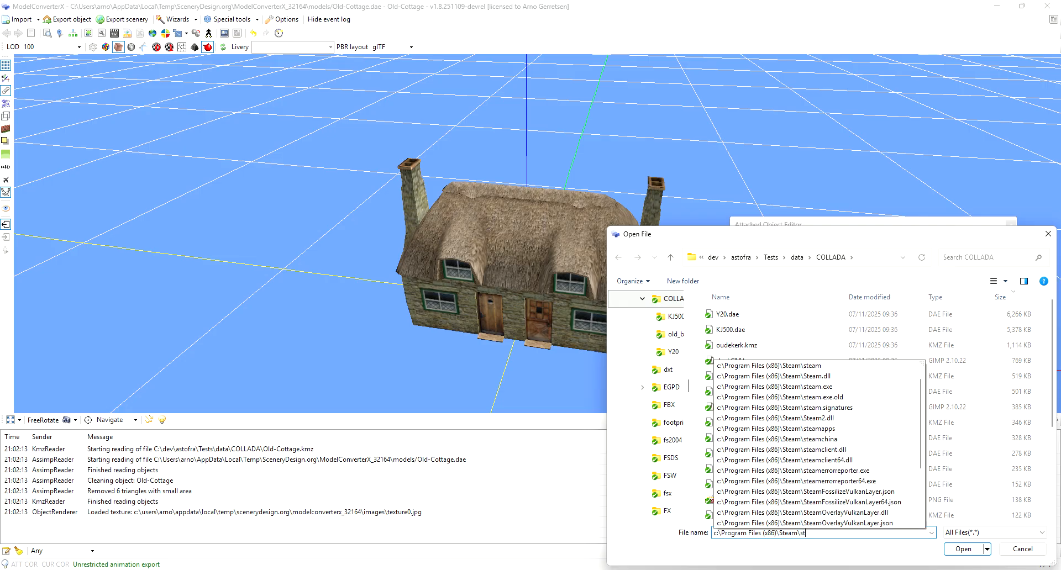
text(steamapps\c)
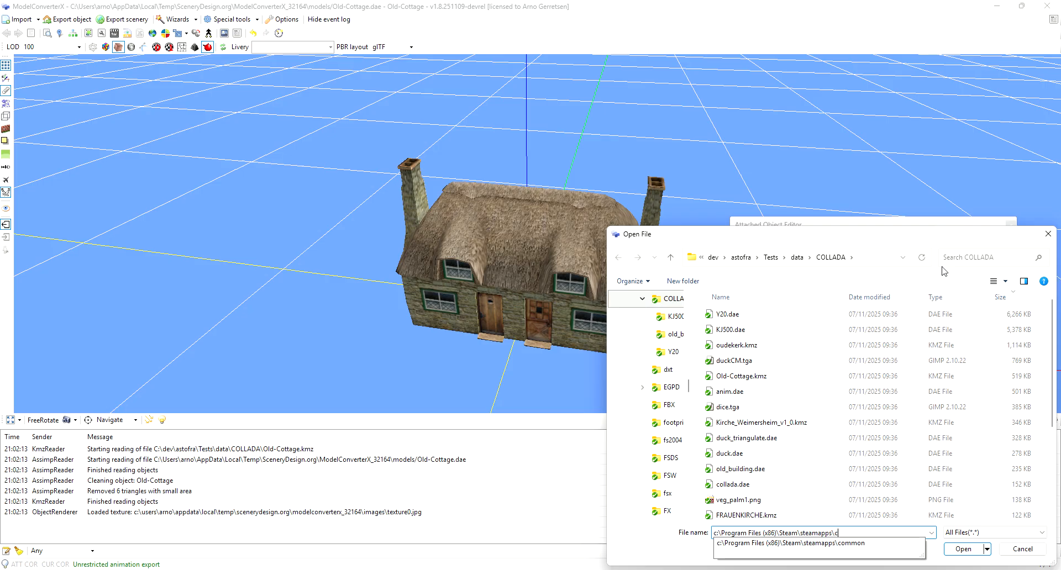
key(Down)
text(\fsx\)
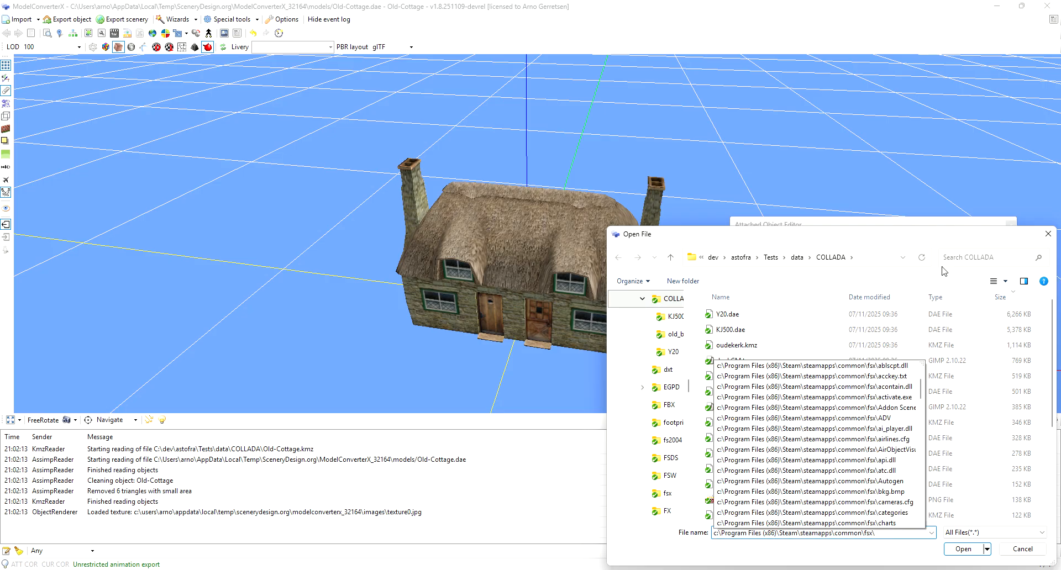
text(effects\fx)
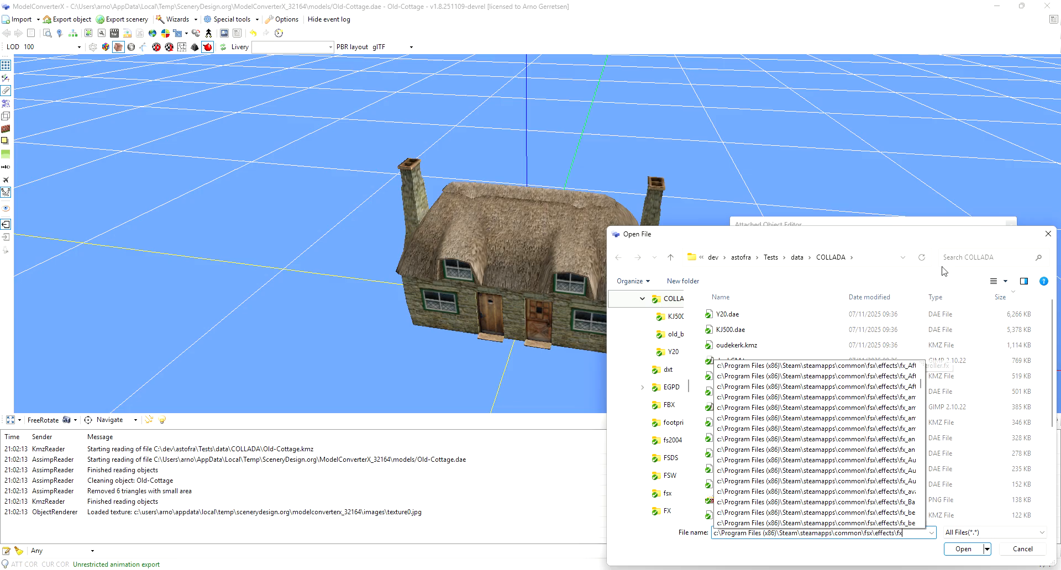
text(_smokestack.)
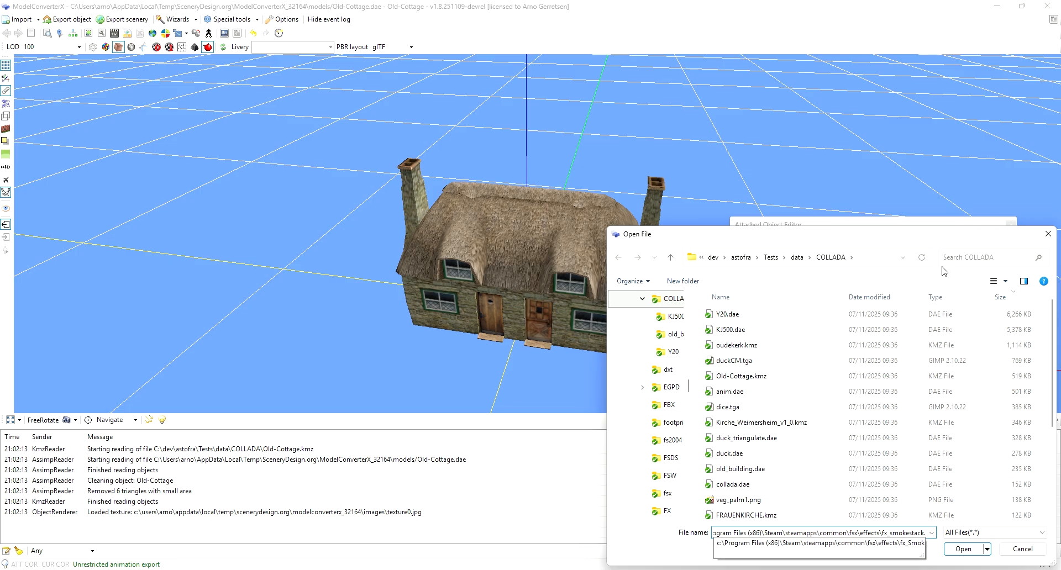
key(Down)
key(Return)
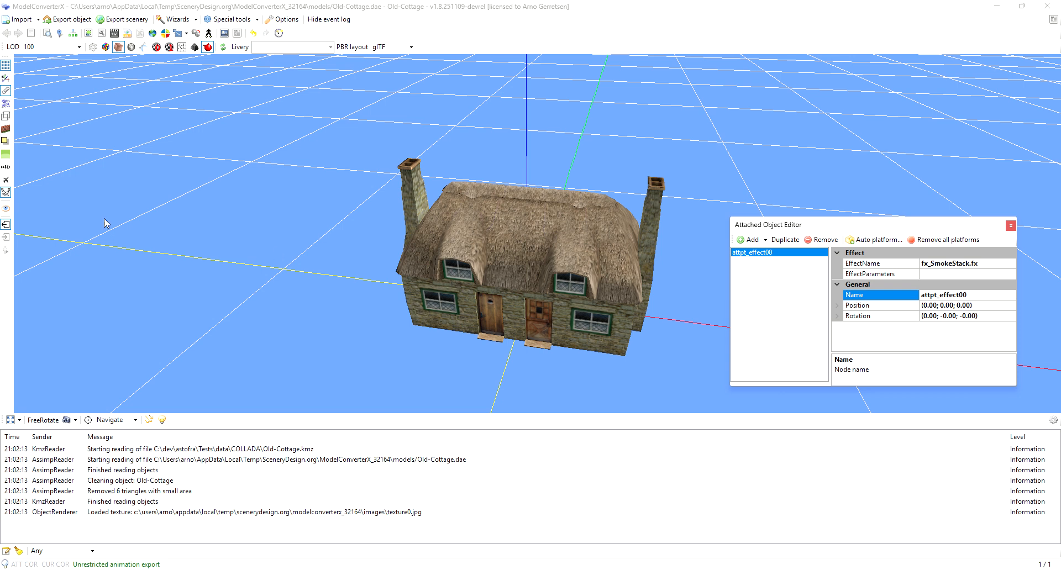
Turn on effect rendering in the preview and inspect the smoke at the cottage from below and from the front.
click(6, 103)
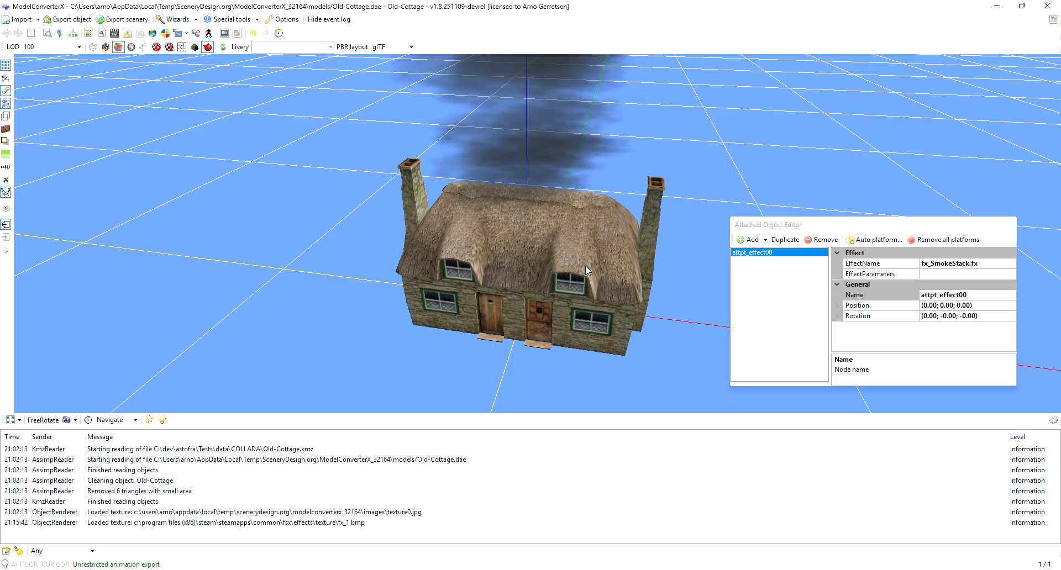
drag(555, 272, 551, 197)
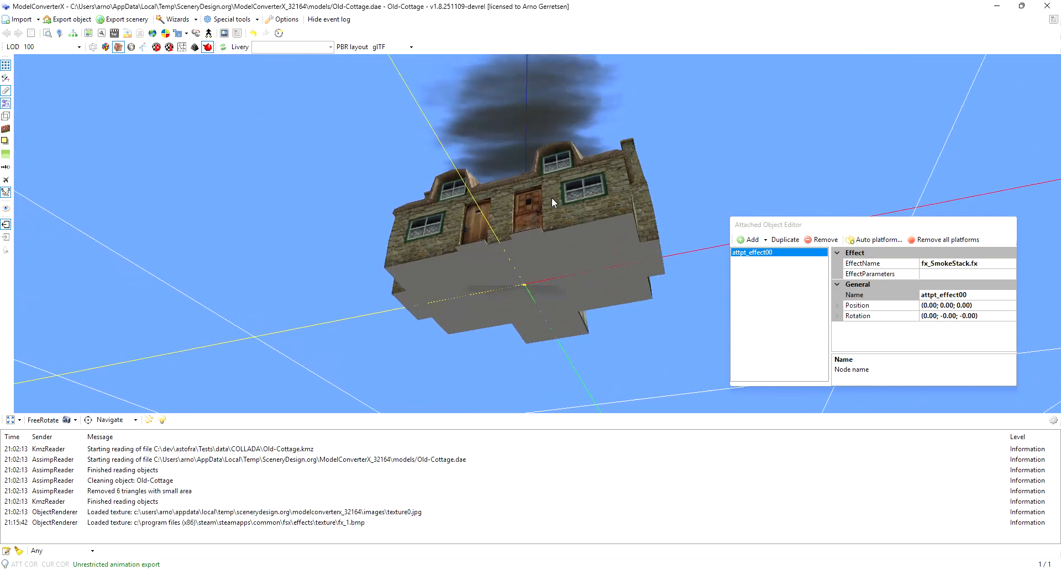
drag(530, 278, 580, 279)
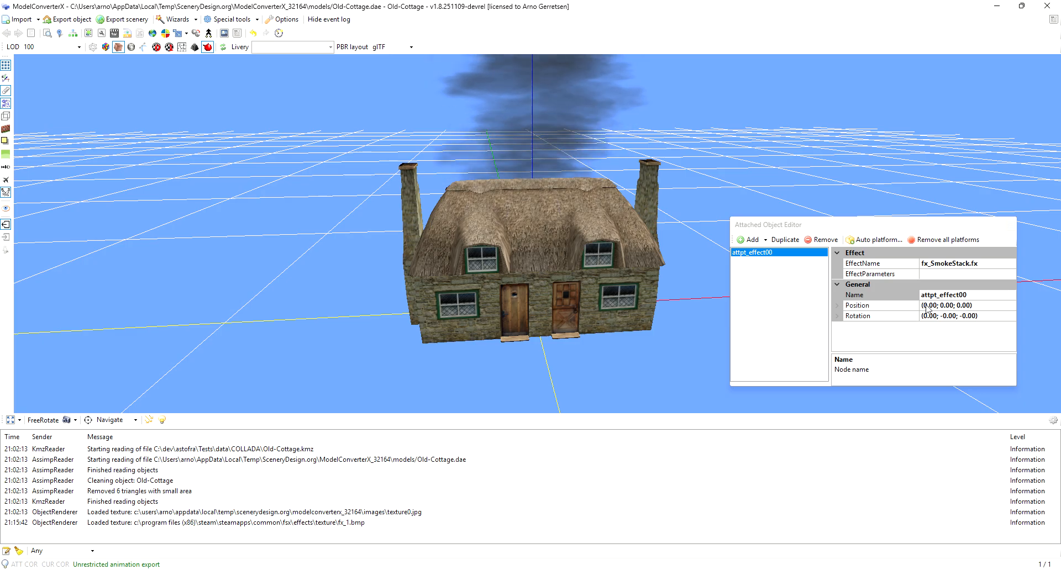
Raise the smoke effect by setting the third coordinate of its position to 3.00.
click(928, 306)
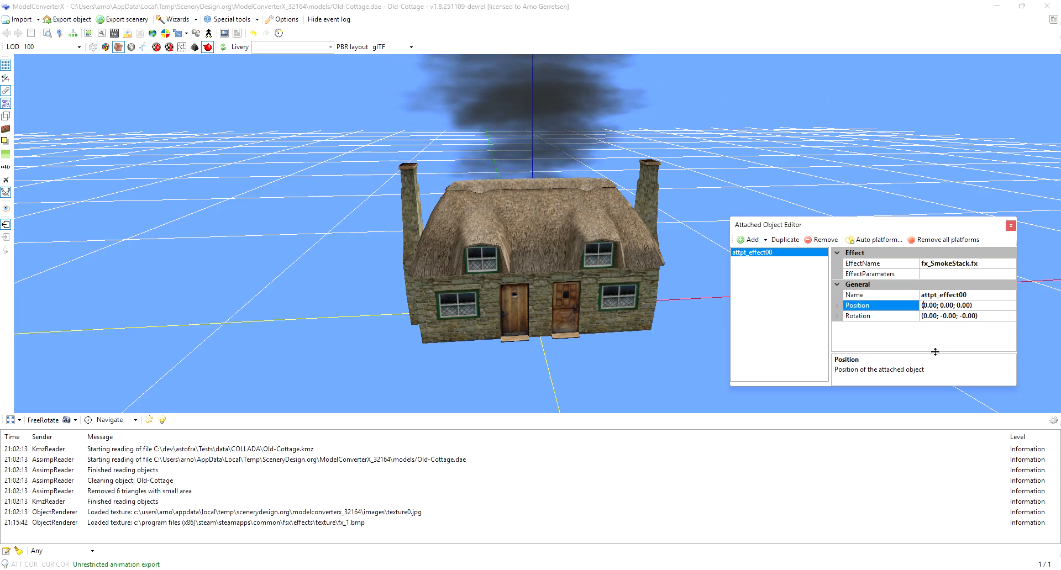
key(Right)
key(Right)
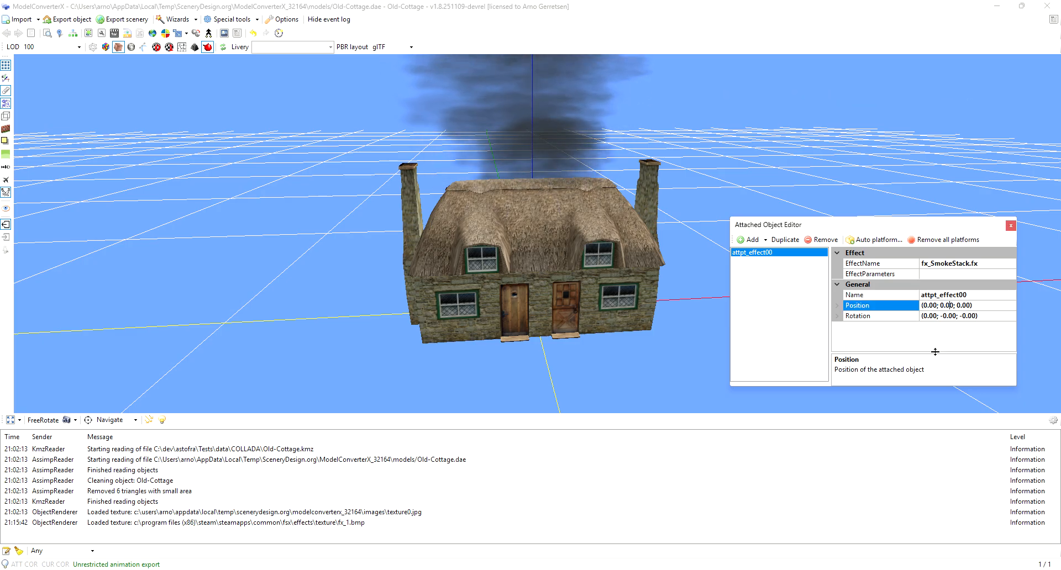
key(Right)
key(Right)
key(Right)
key(Delete)
text(3)
key(Return)
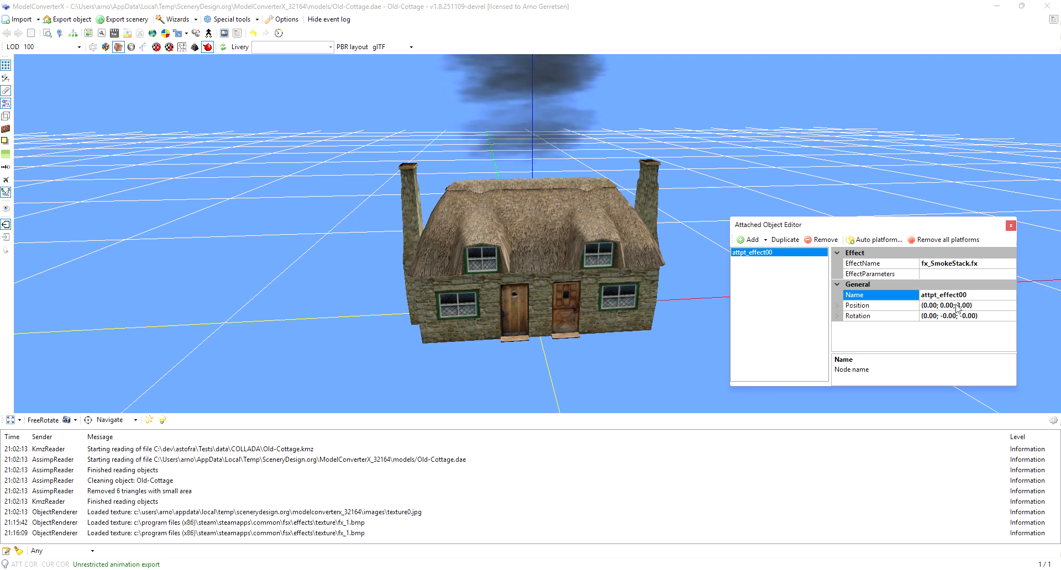
Shift the smoke effect sideways by setting the first coordinate of its position to 5.00.
click(925, 307)
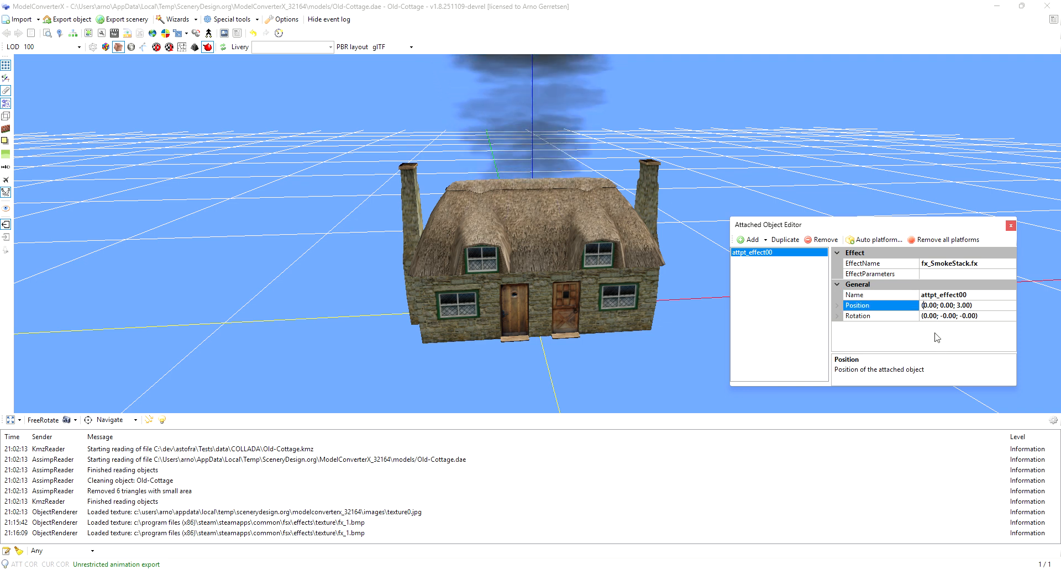
key(Delete)
text(5)
key(Return)
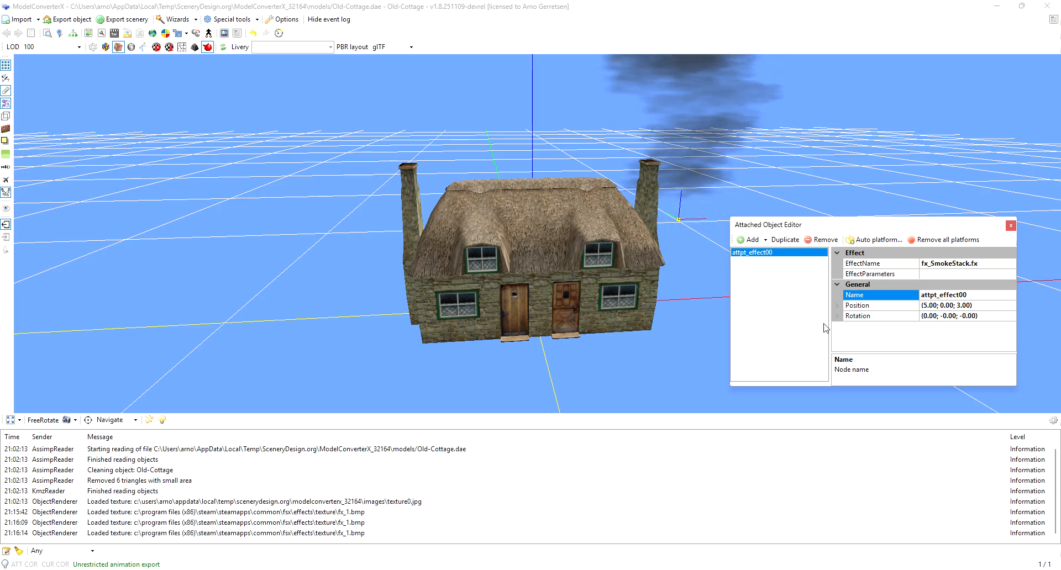
Remove the manually positioned smoke effect from the cottage's attached objects.
click(823, 239)
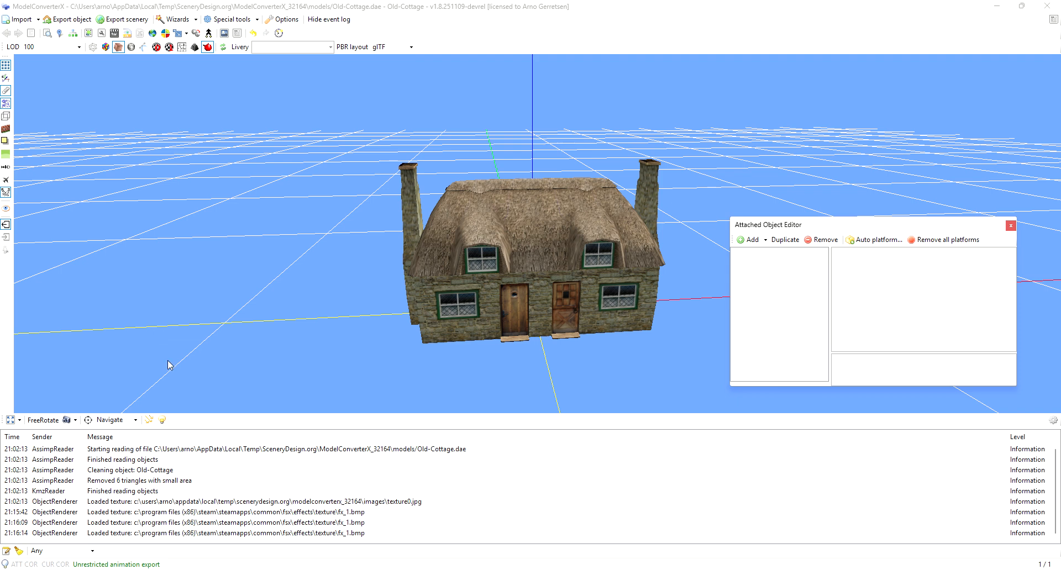
drag(564, 300, 558, 306)
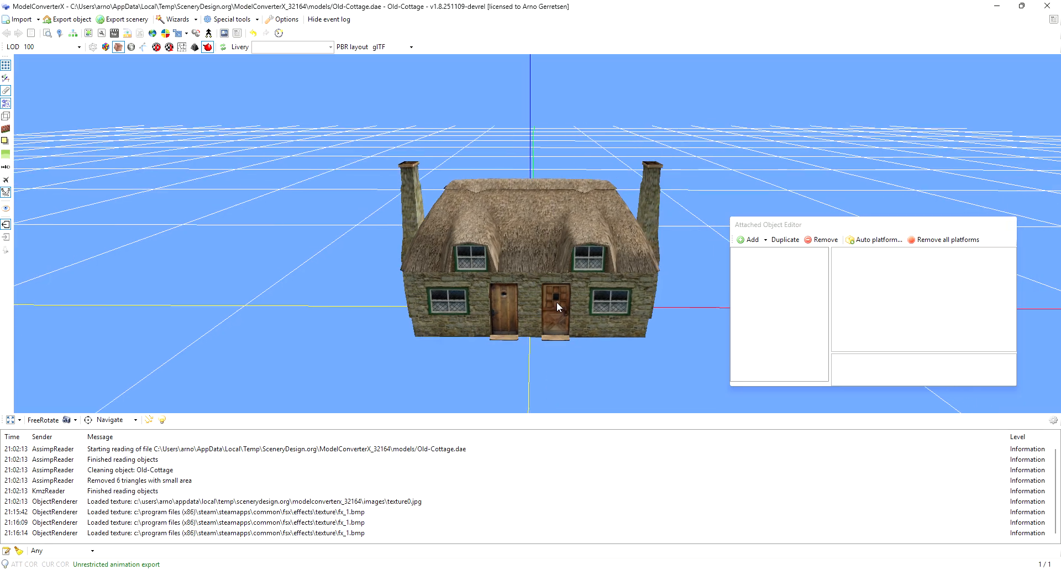
Switch the preview's mouse mode to AddEffect and set it back to Navigate.
click(136, 421)
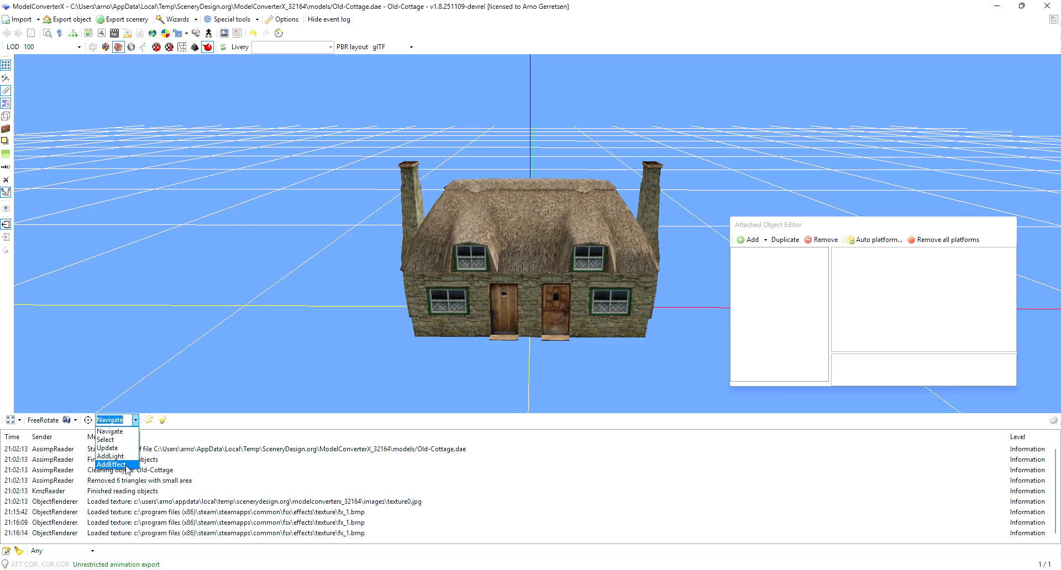
click(119, 463)
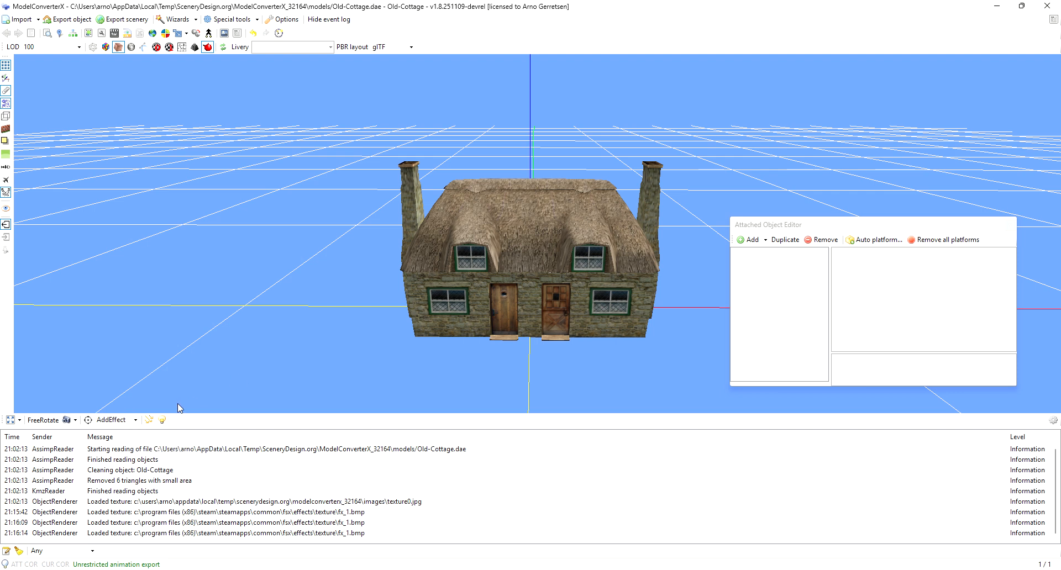
click(138, 420)
click(135, 420)
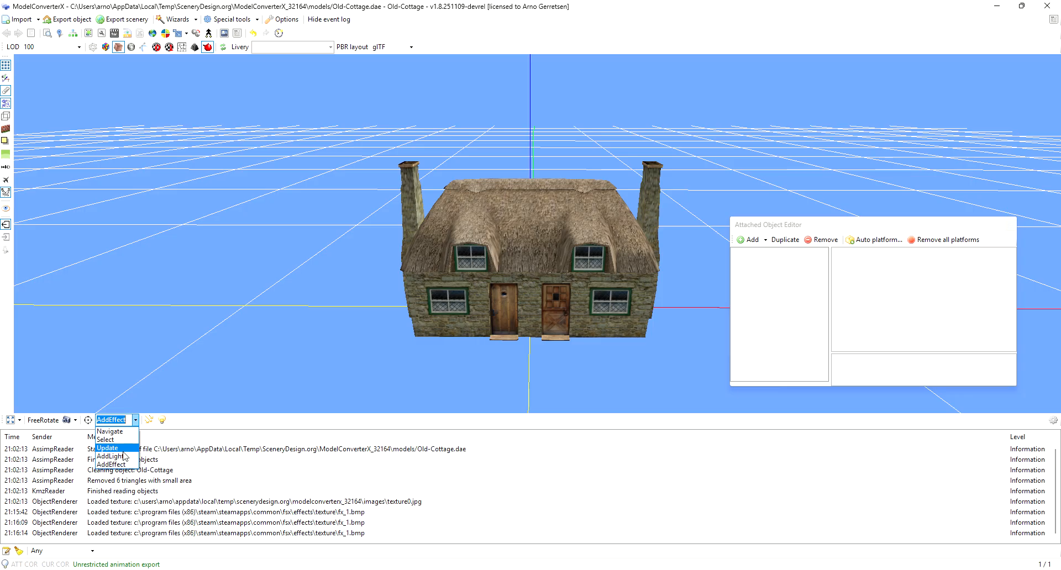
click(110, 432)
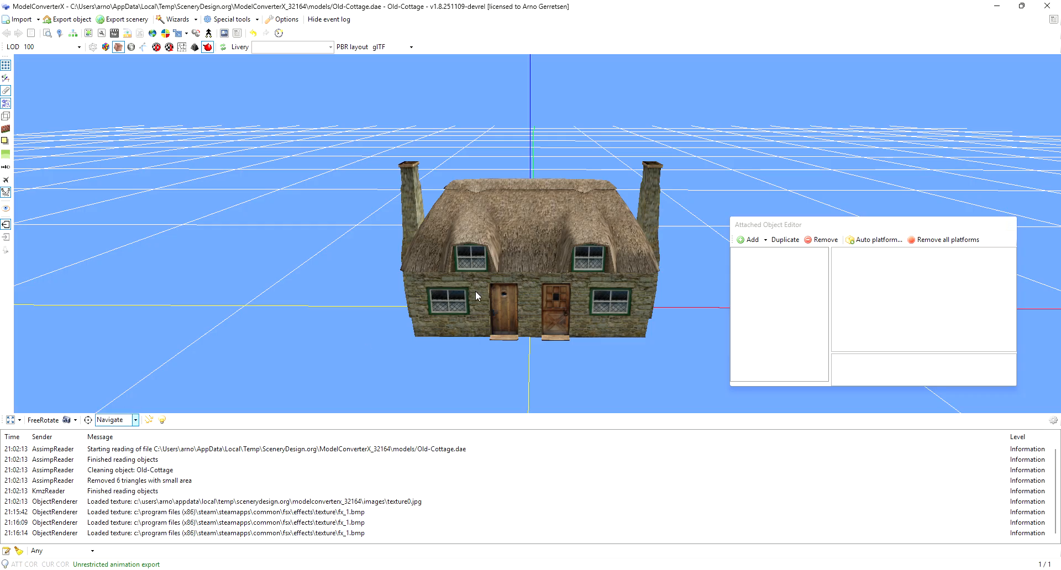
Try the keyboard-selectable mouse modes: AddEffect, AddLight, Update, Select and Navigate.
drag(475, 290, 526, 277)
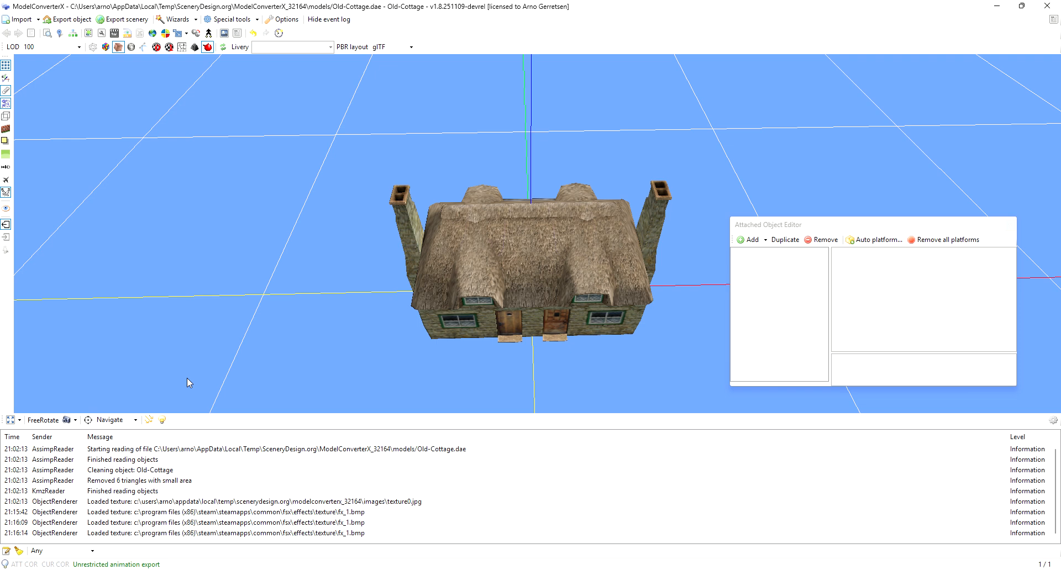
key(e)
key(Escape)
key(l)
key(u)
key(s)
key(n)
Place an effect attach point directly on top of each of the cottage's two chimneys using AddEffect mode.
key(e)
click(401, 197)
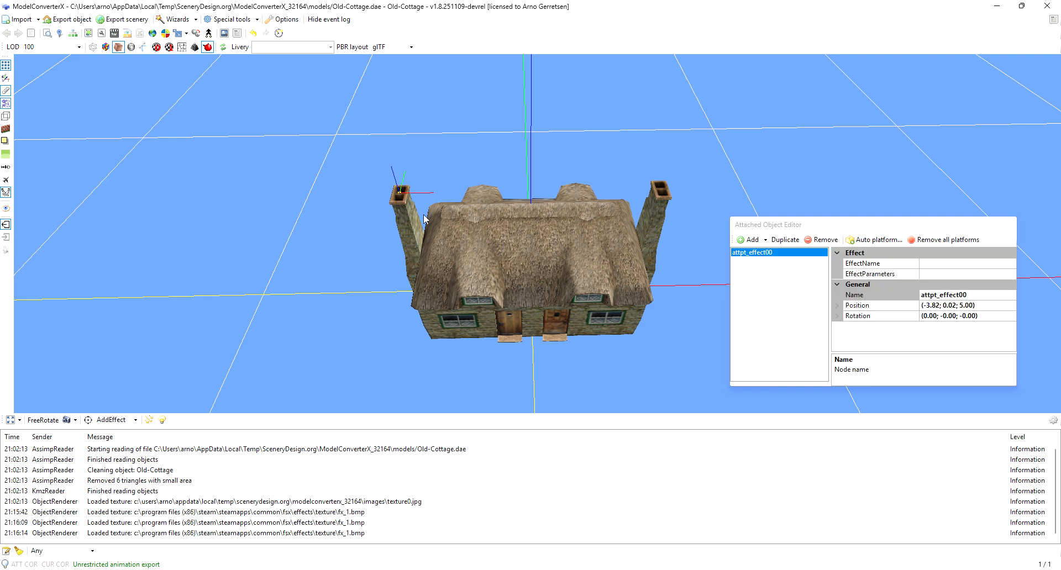
click(661, 190)
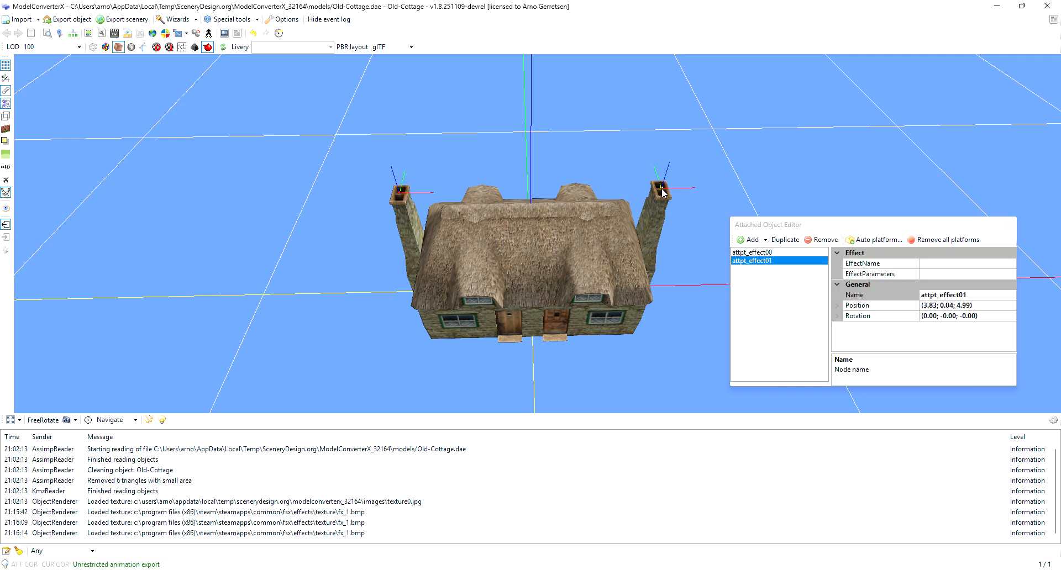
Assign the effect file fx_SmokeStack.fx to the first chimney attach point, attpt_effect00.
click(777, 252)
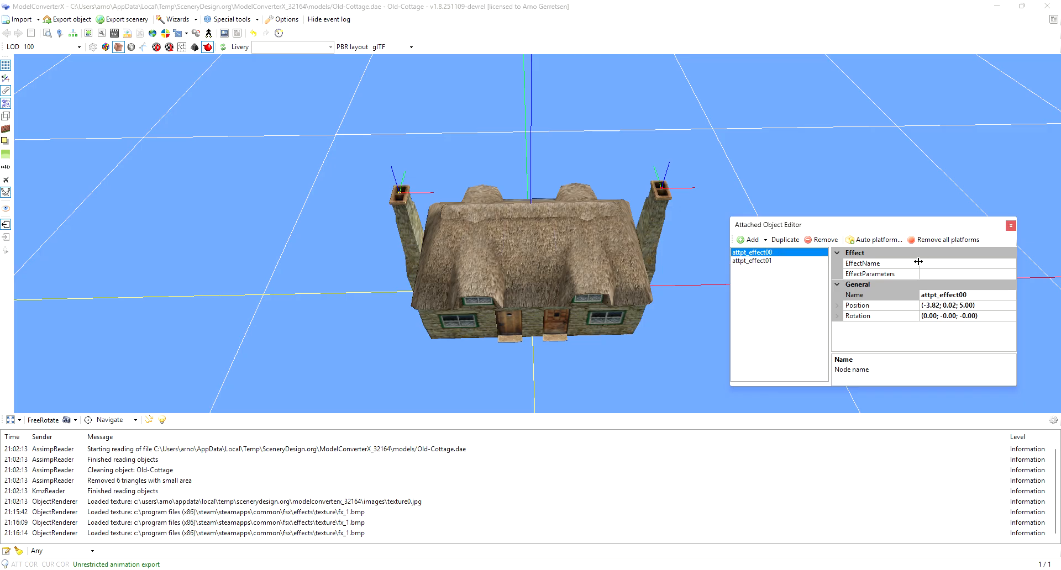
click(991, 263)
click(1010, 264)
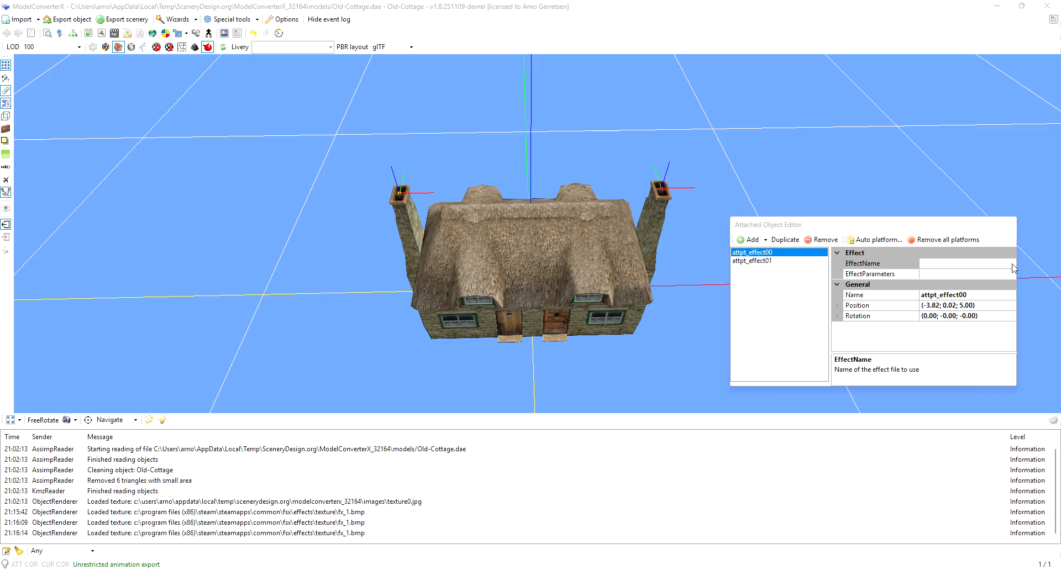
text(fx_smokest)
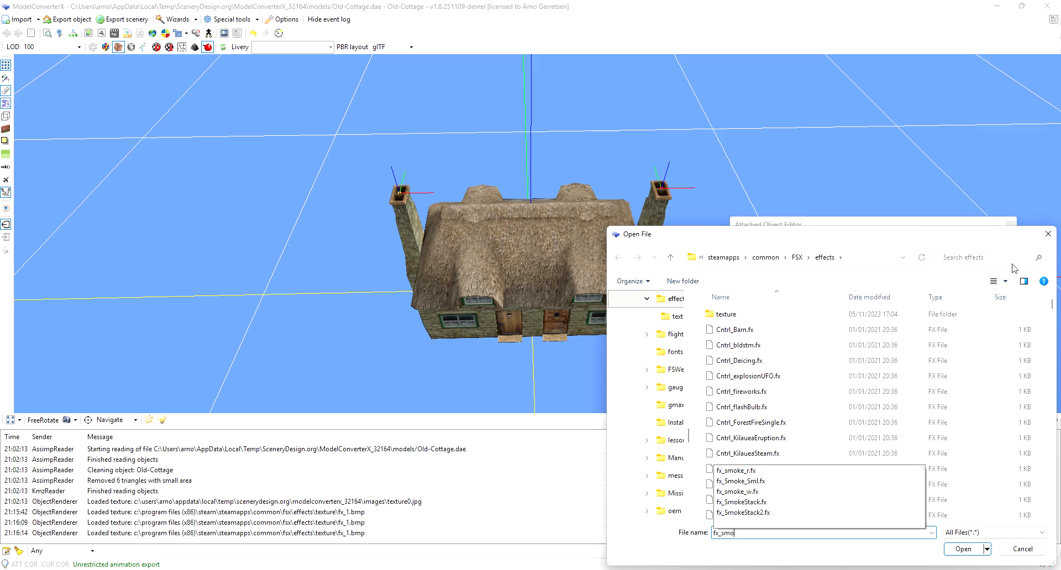
key(Down)
key(Down)
key(Up)
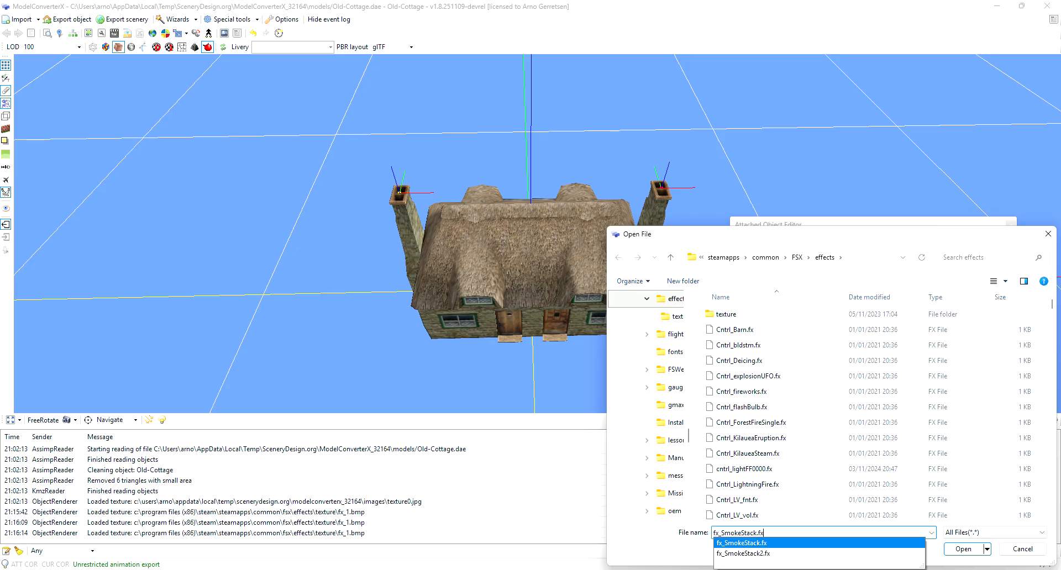
key(Return)
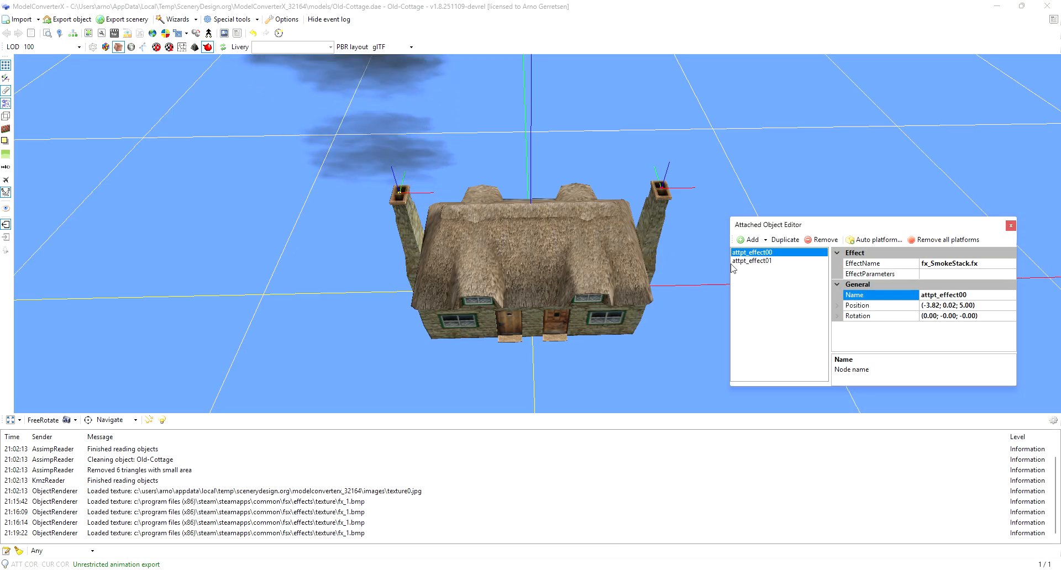
Assign the effect file fx_SmokeStack.fx to the second chimney attach point, attpt_effect01.
click(758, 263)
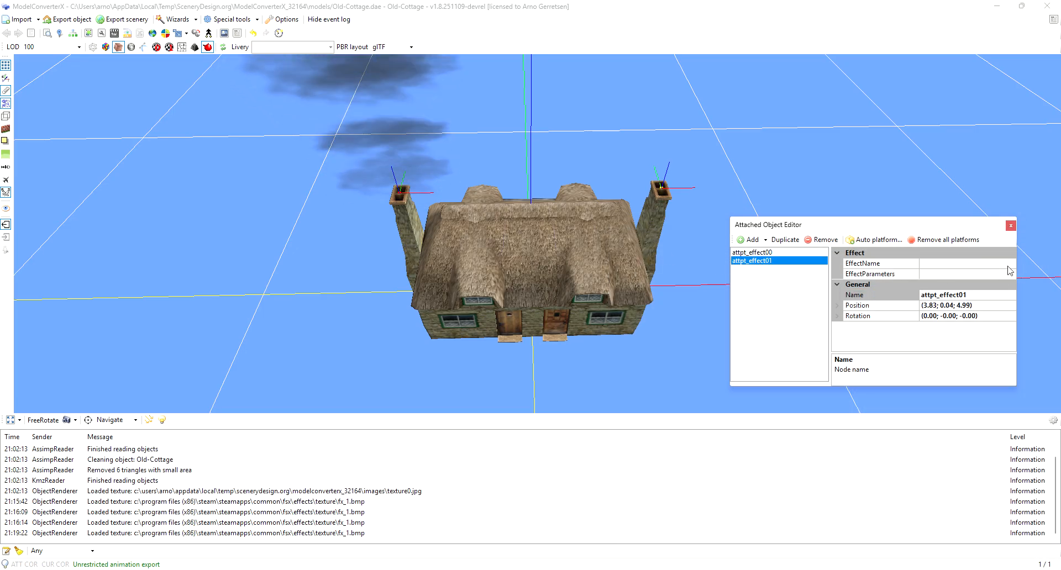
click(1009, 265)
click(1011, 265)
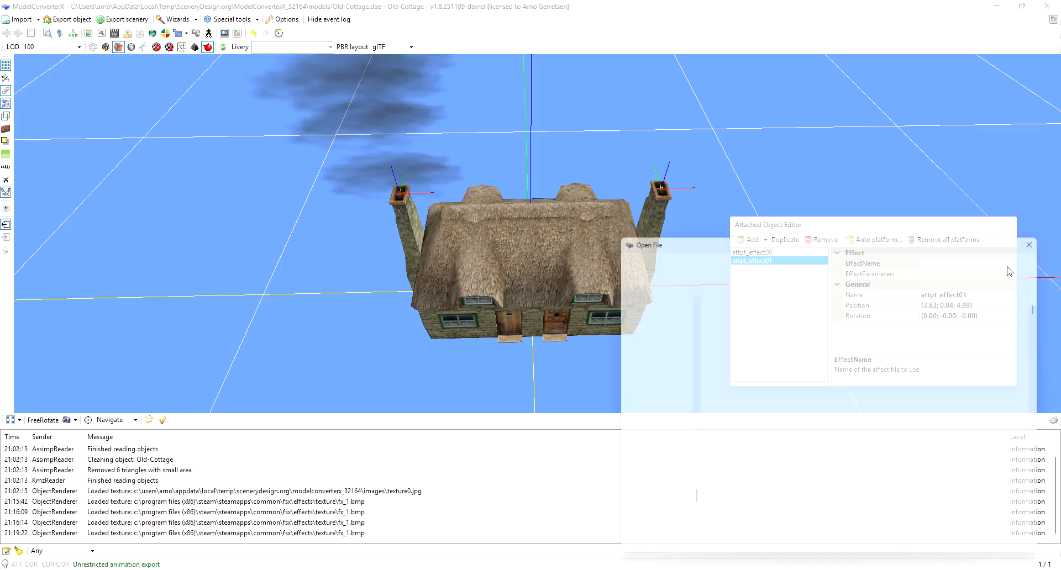
text(fx_)
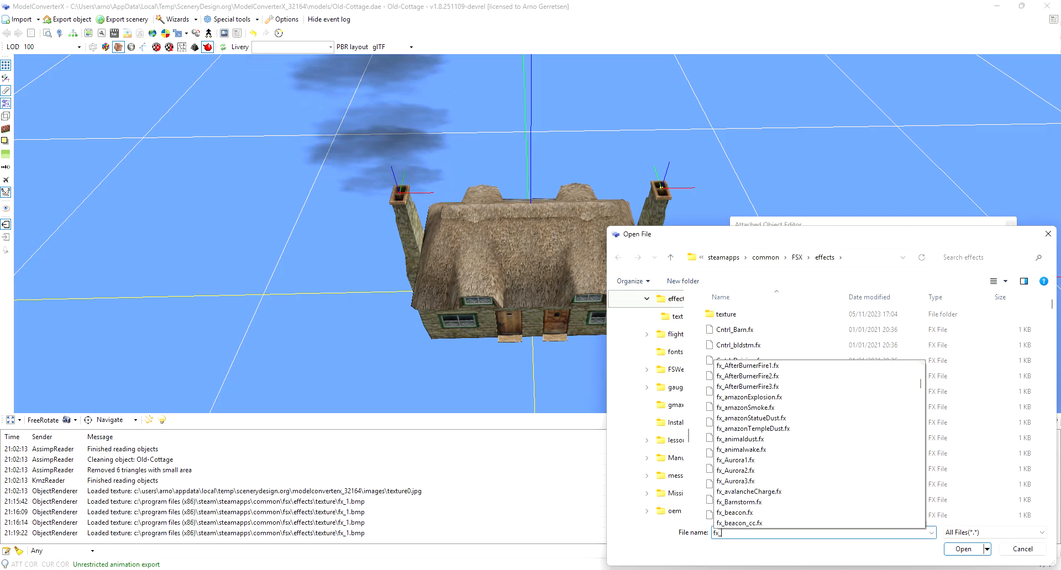
text(smokest)
key(Down)
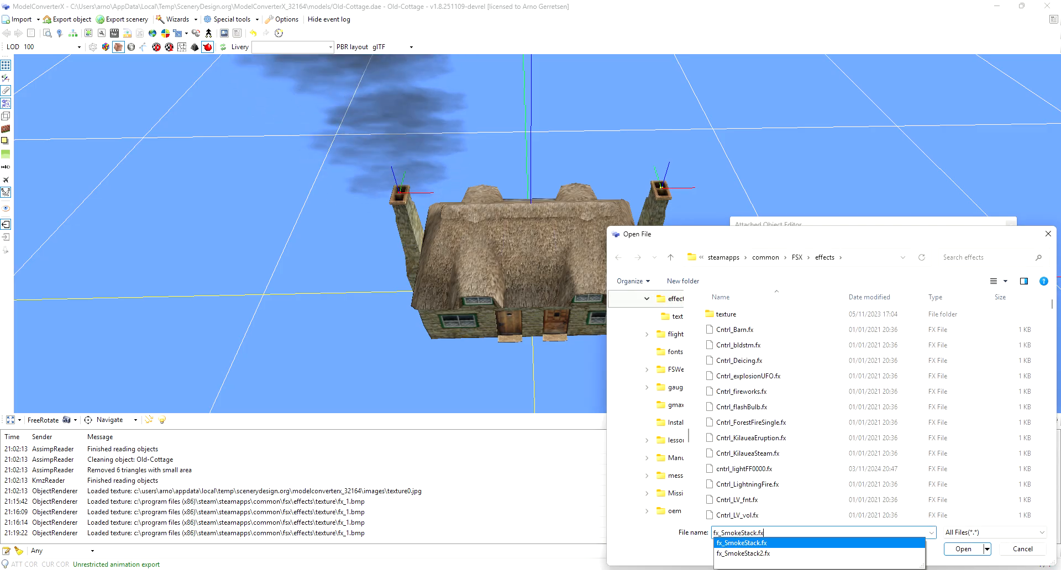
key(Return)
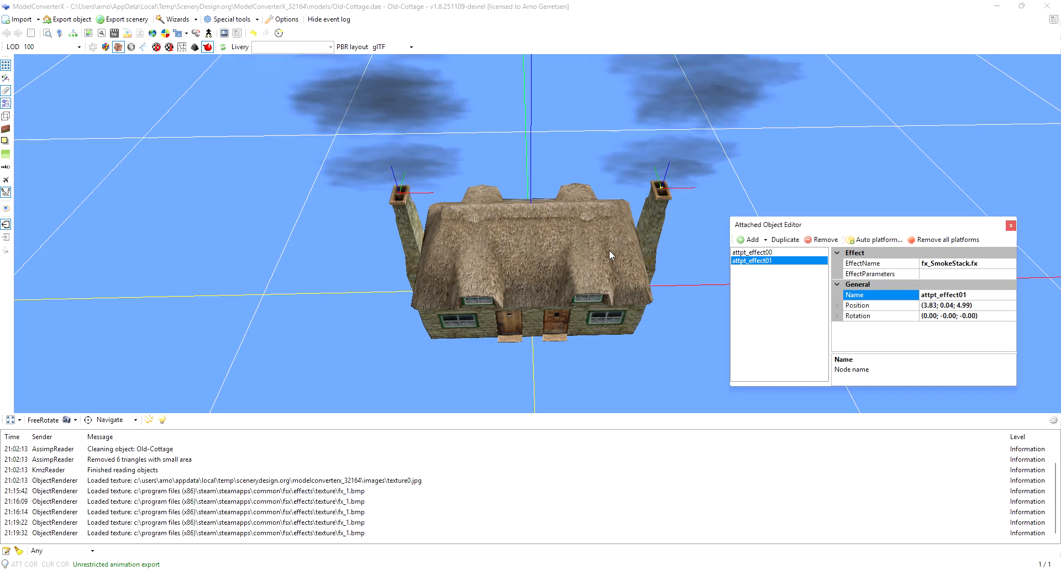
Try relocating attpt_effect01 in Update mode to the roof and the ground beside the cottage, and place it back on its chimney.
drag(532, 272, 545, 268)
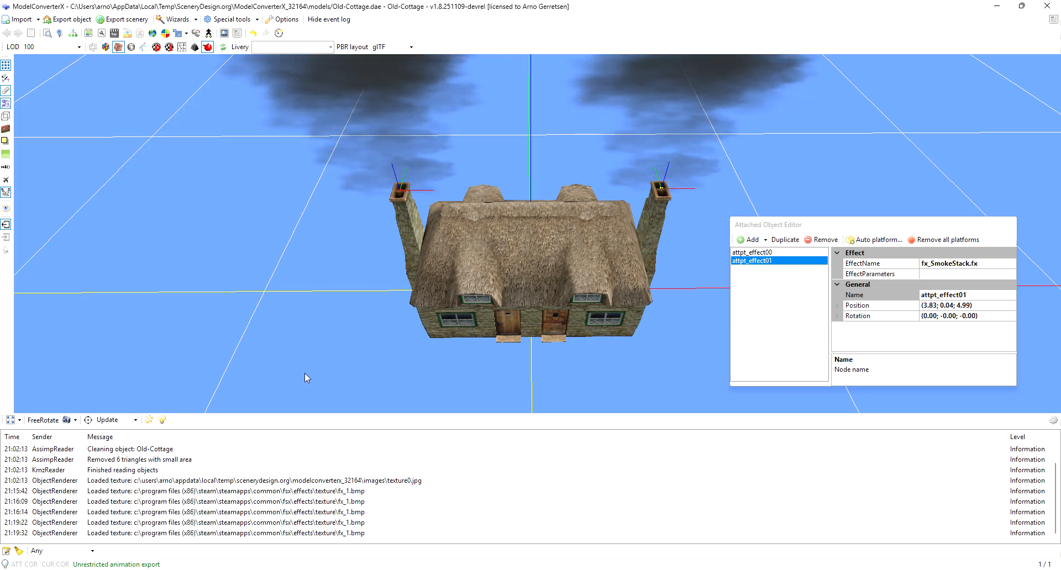
click(589, 266)
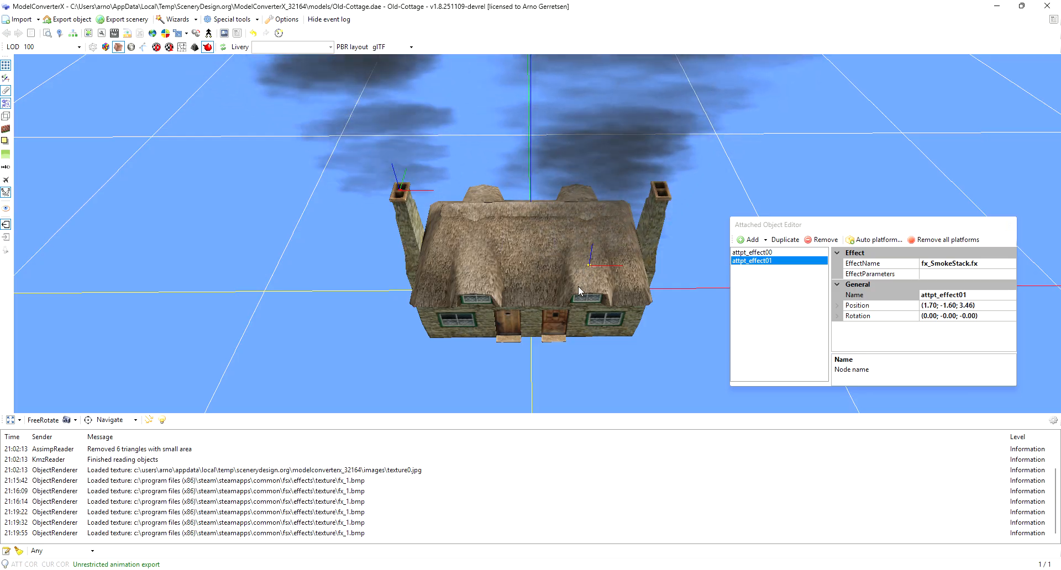
click(665, 196)
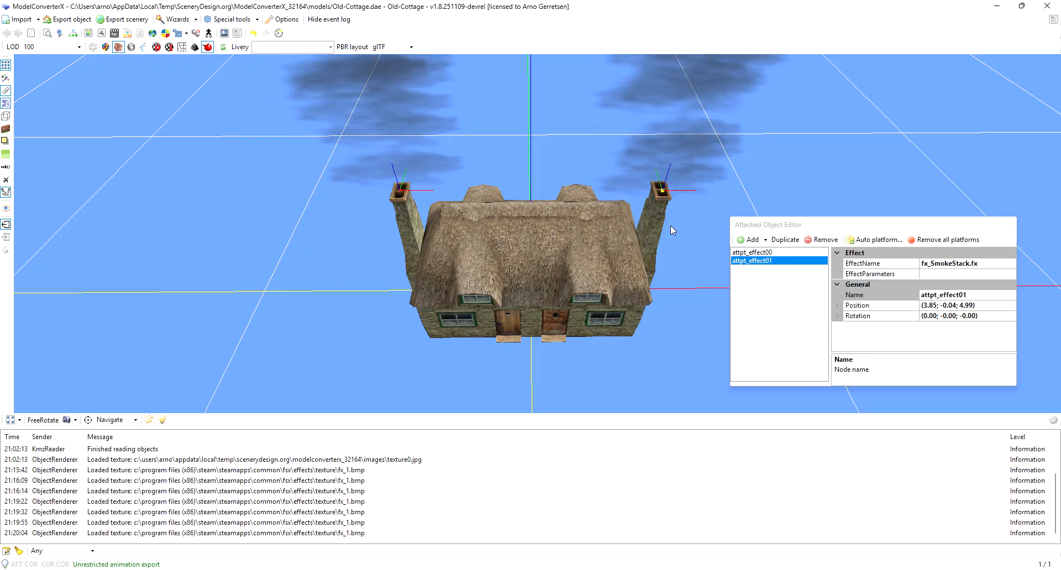
click(334, 356)
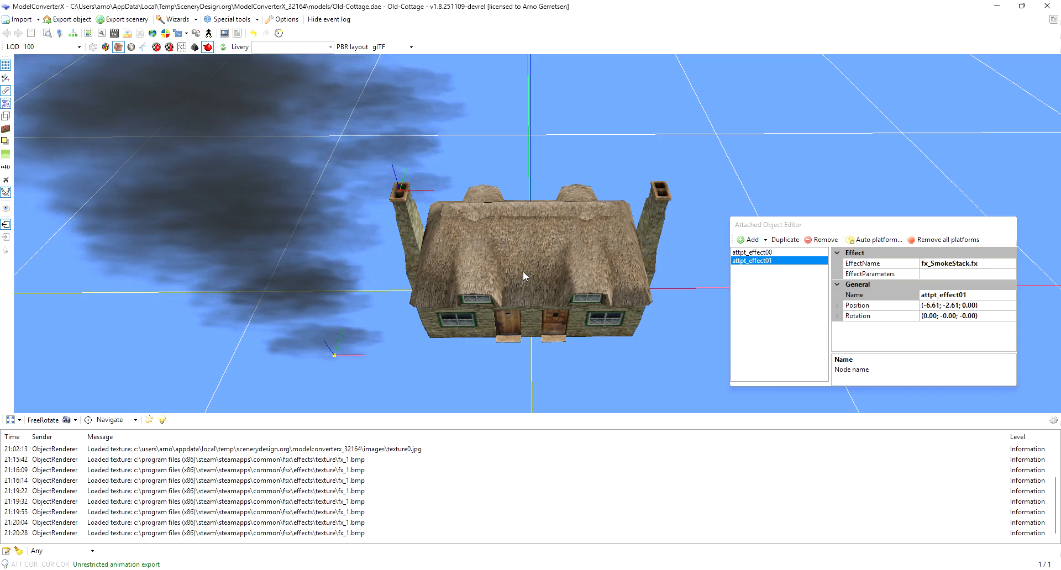
key(ctrl)
ctrl+click(664, 193)
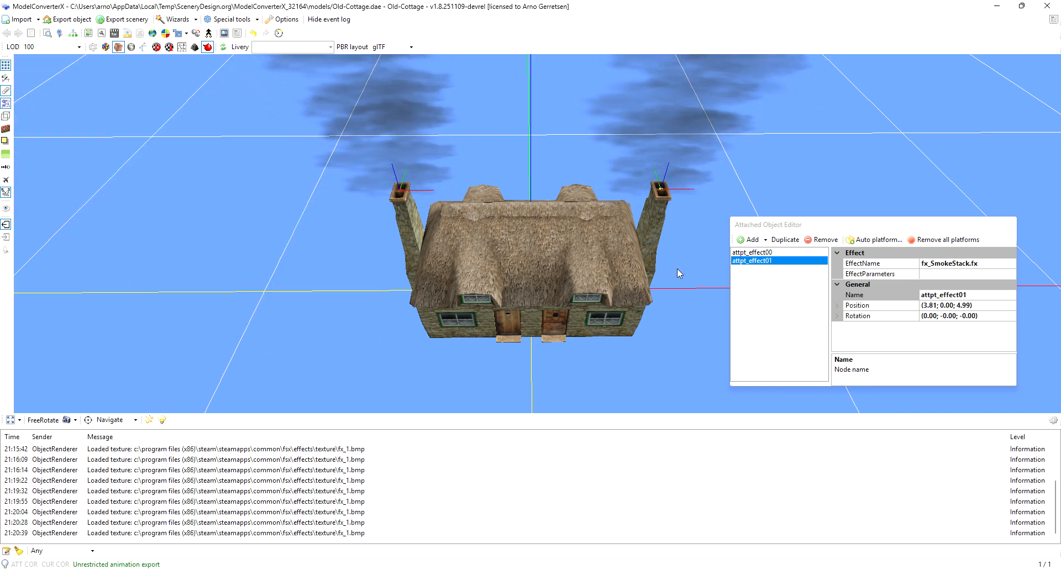
Place a light attach point on the wall directly above each of the cottage's two front doors using AddLight mode.
drag(654, 292, 656, 261)
right_drag(601, 288, 601, 280)
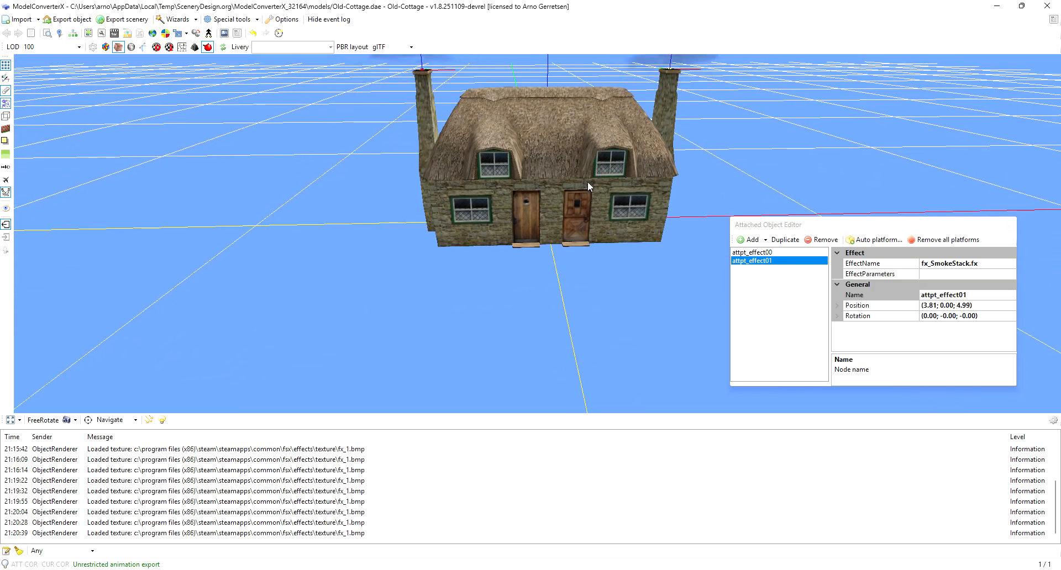
scroll(586, 185, up, 3)
scroll(585, 186, up, 4)
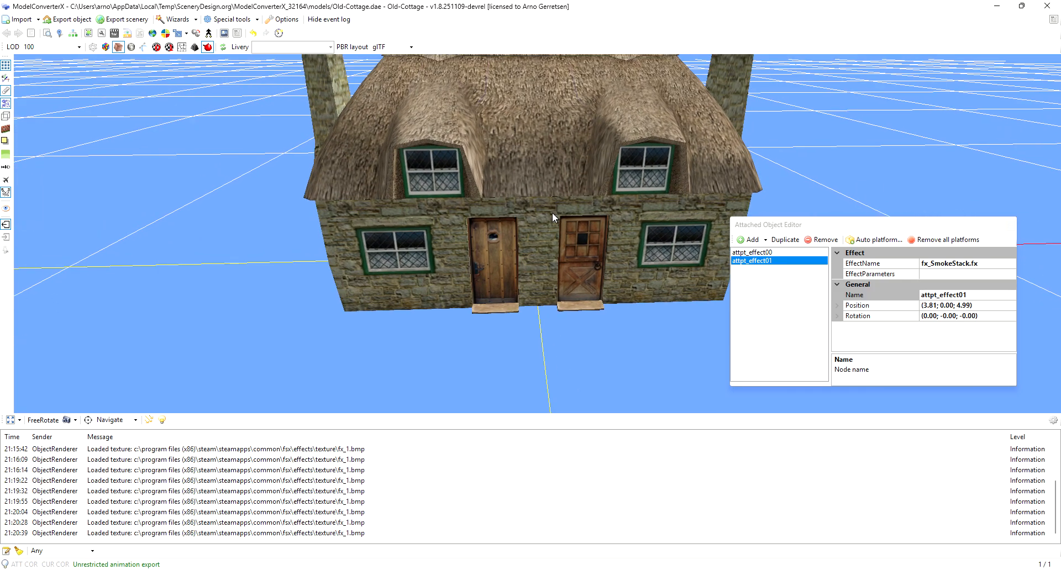
right_drag(552, 212, 549, 213)
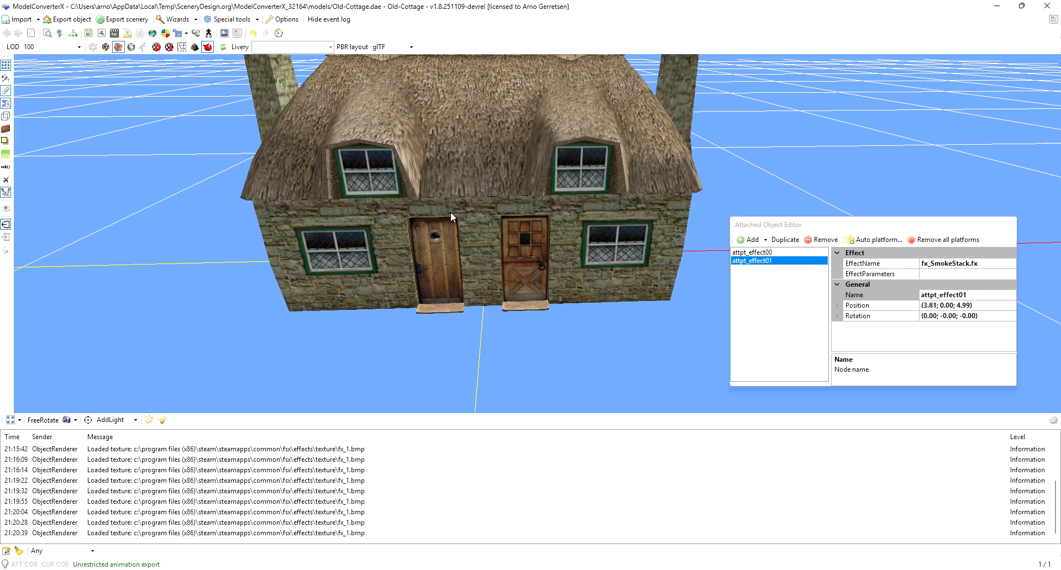
click(436, 206)
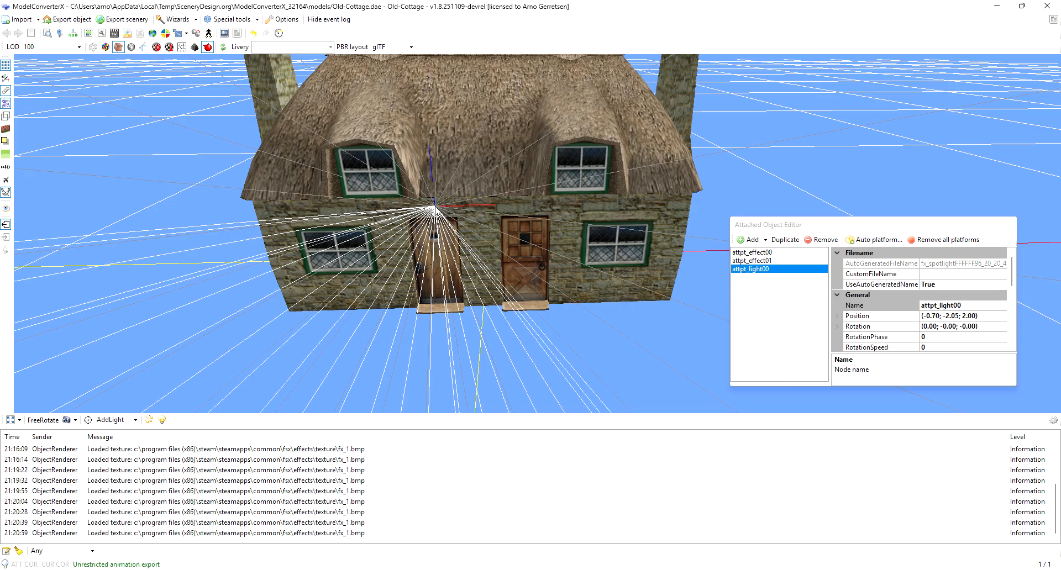
click(526, 207)
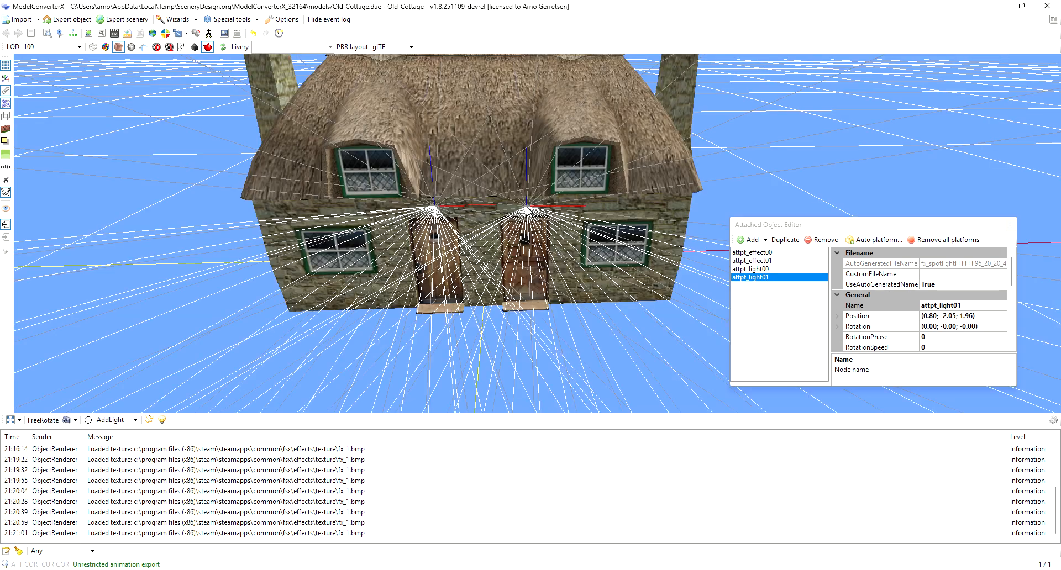
Aim the spotlight attpt_light01 down at the ground in front of the doors using Update mode.
right_drag(762, 168, 619, 209)
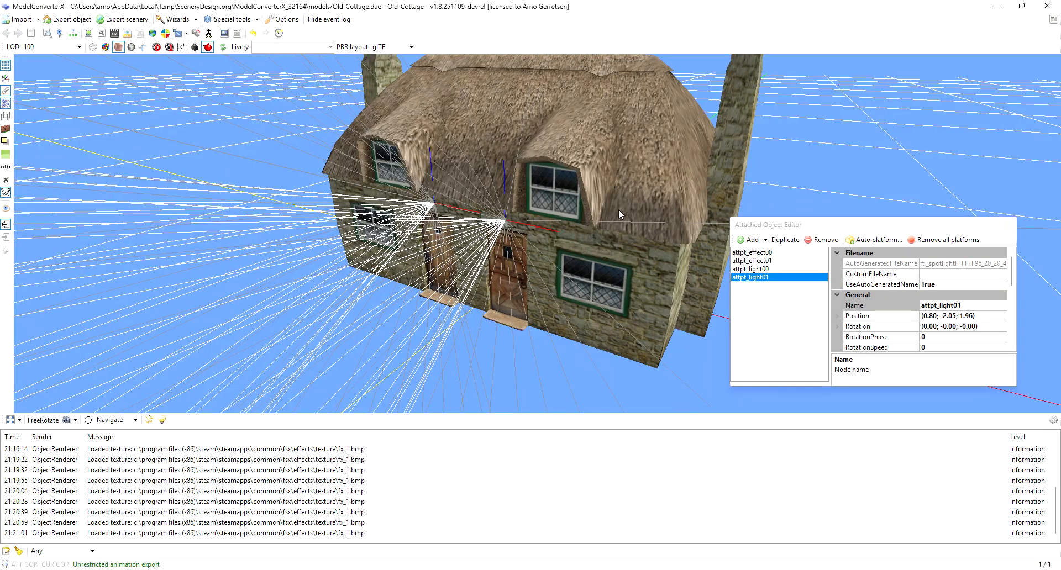
click(765, 270)
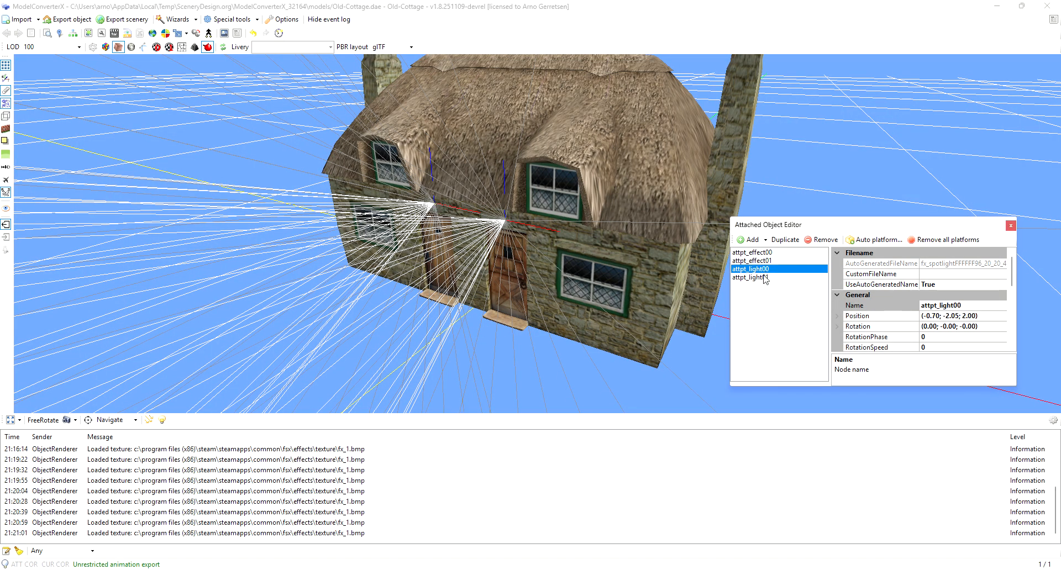
click(764, 278)
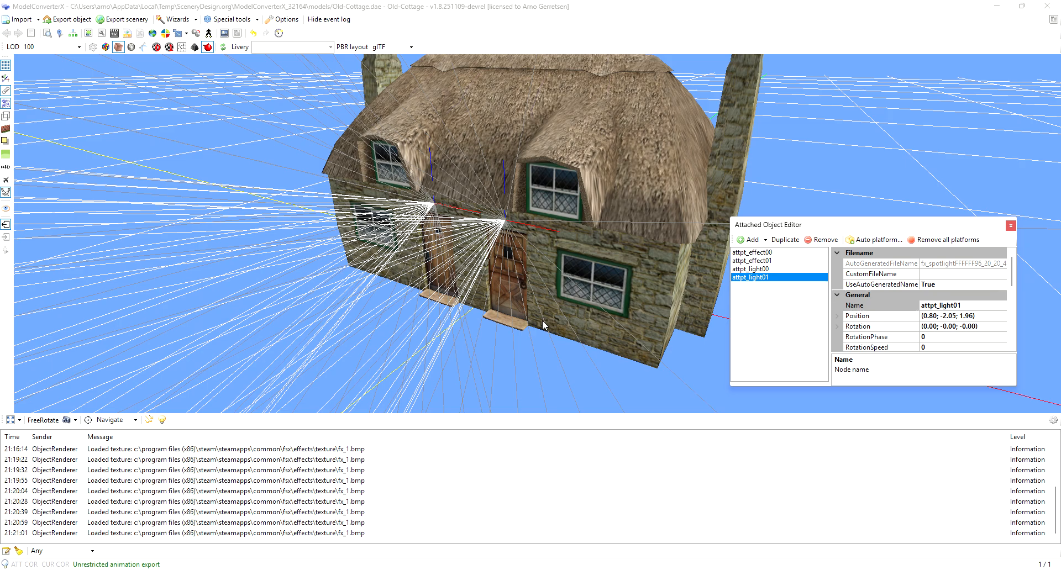
click(487, 358)
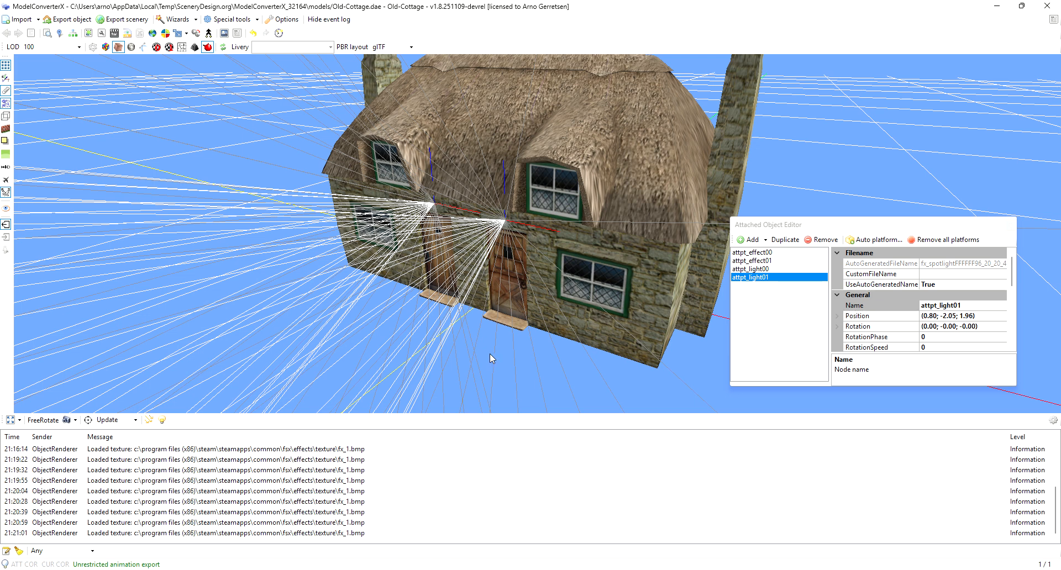
click(489, 353)
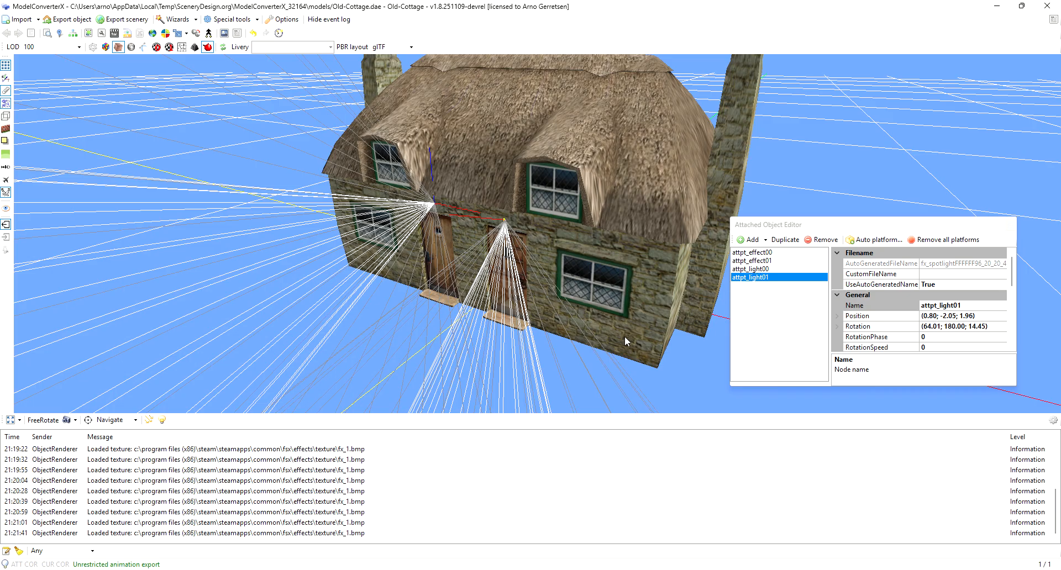
Aim both door spotlights, attpt_light00 and attpt_light01, together at the same ground point in front of the cottage in Update mode.
drag(680, 366, 695, 363)
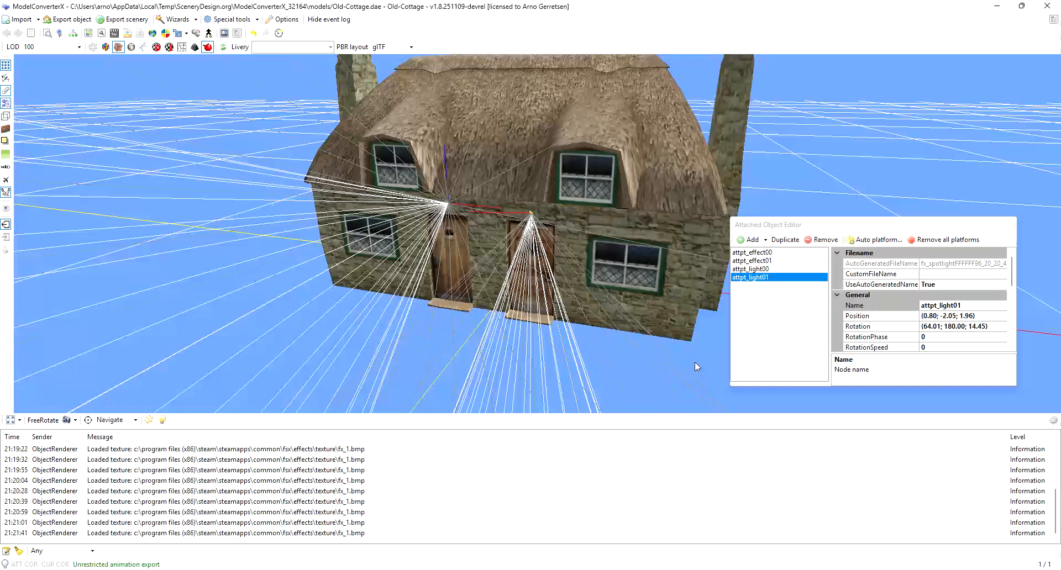
ctrl+click(765, 270)
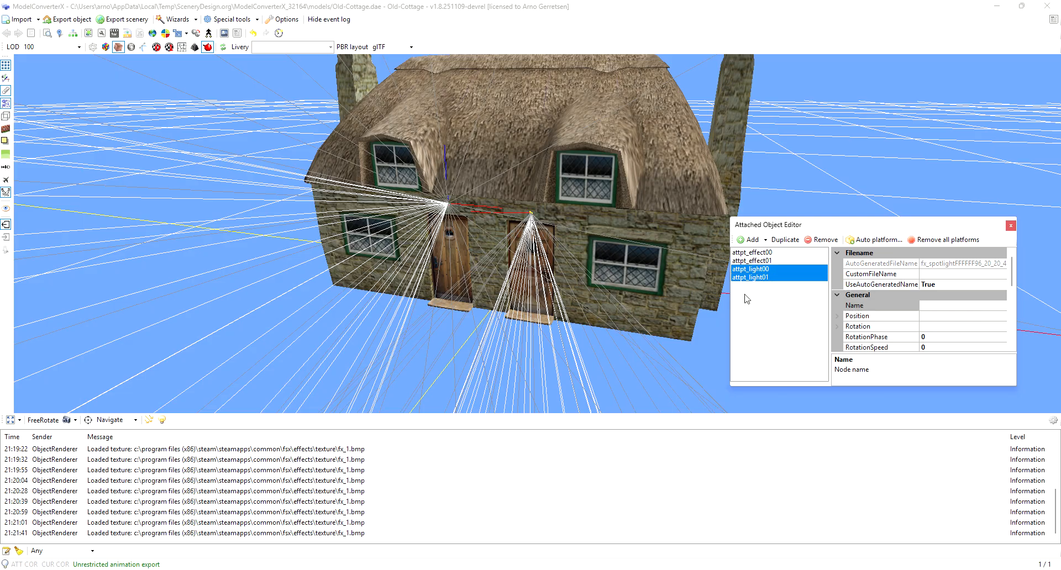
drag(468, 335, 477, 350)
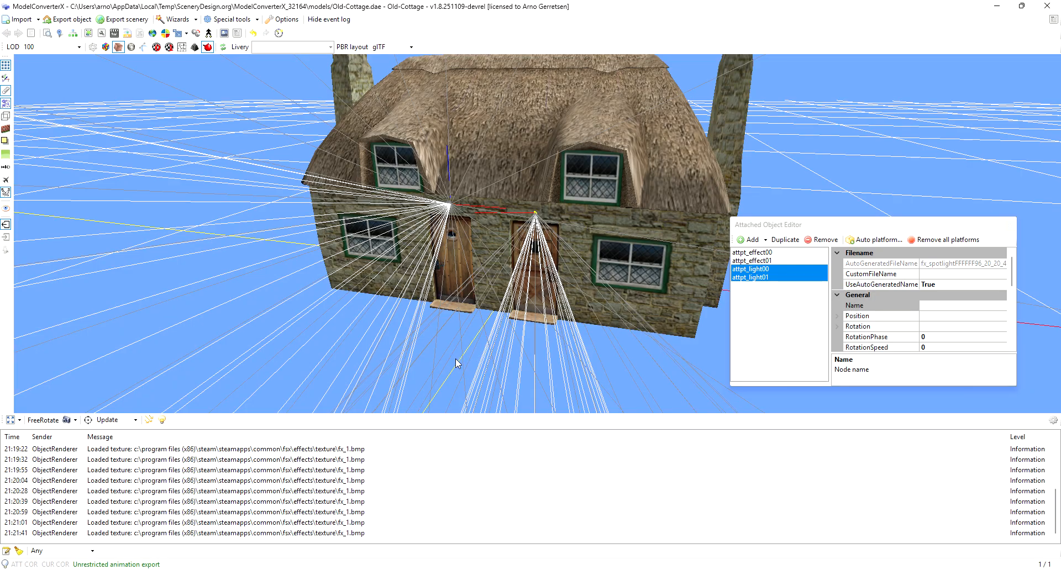
key(ctrl+z)
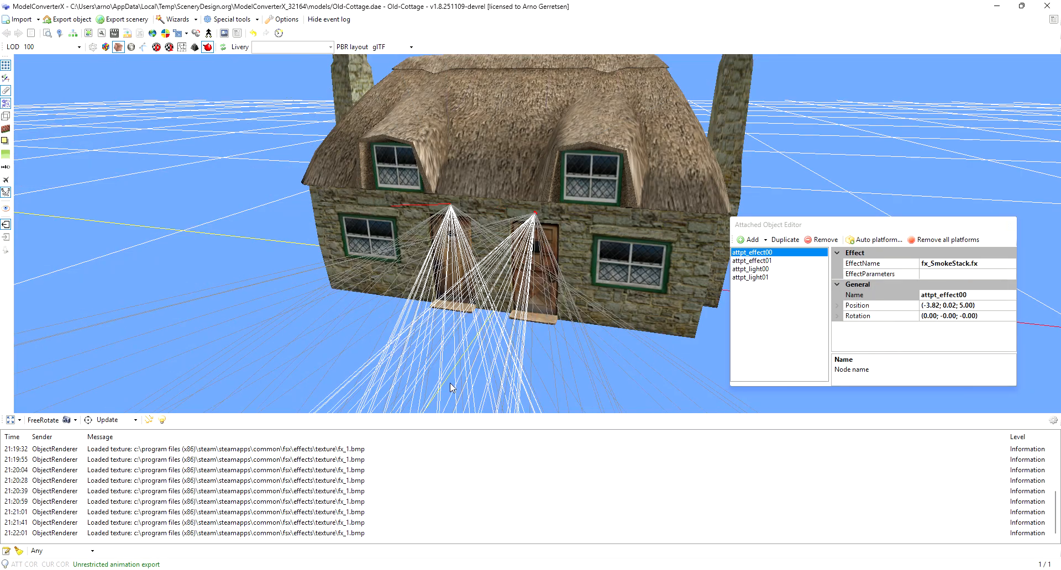